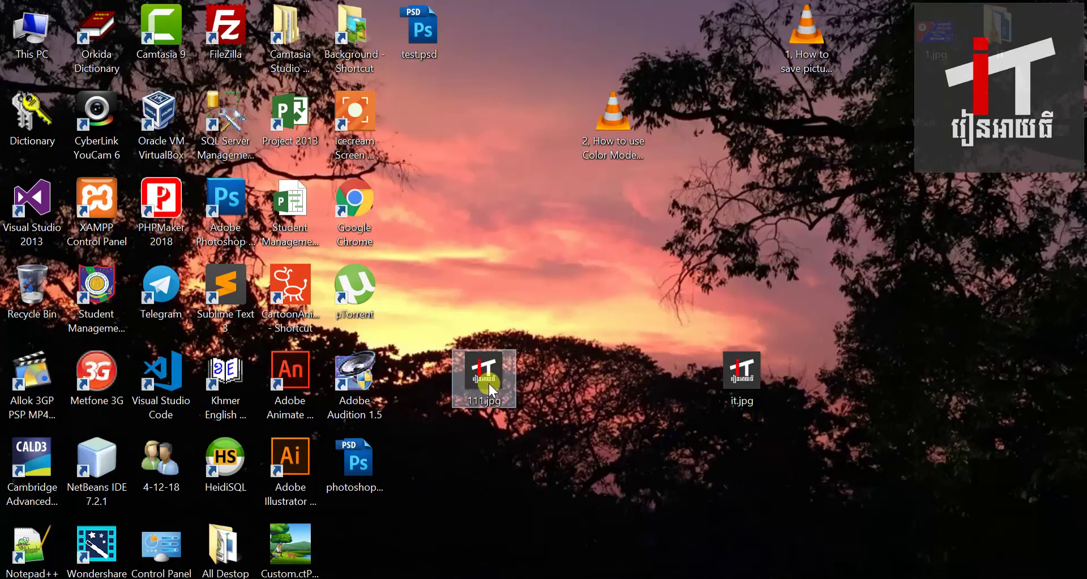
# Move it.jpg, replacing the existing file, and the Color Mode video icon to the desktop's top-right
pyautogui.click(742, 374)
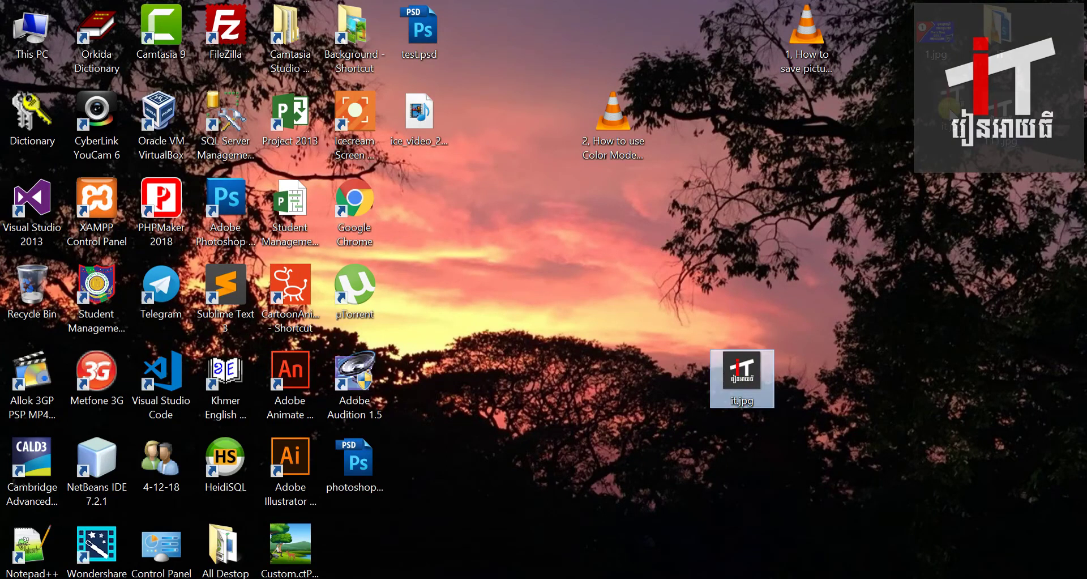
pyautogui.moveTo(949, 107); pyautogui.dragTo(952, 108)
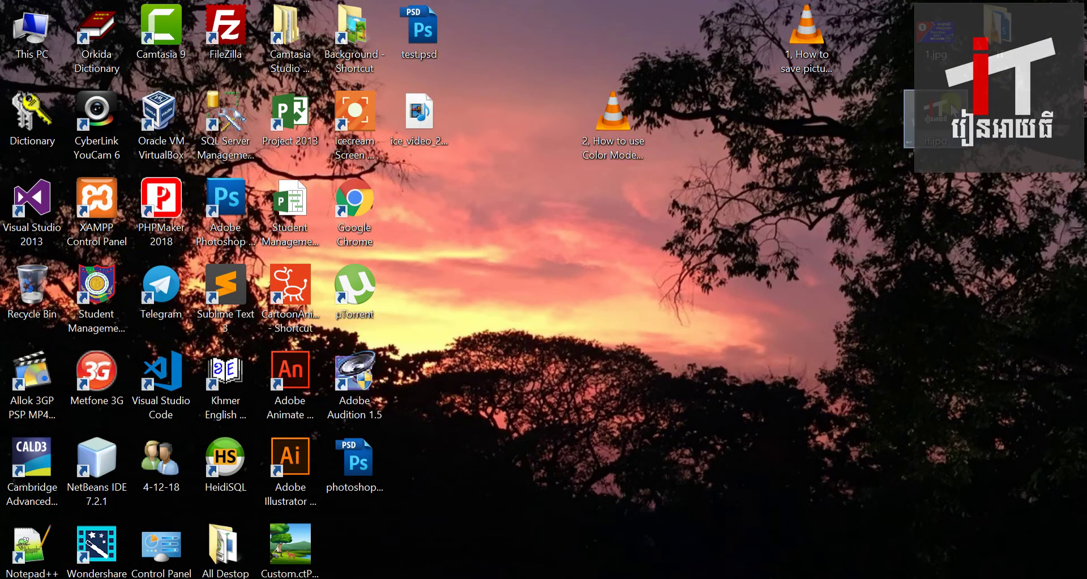
pyautogui.click(396, 240)
pyautogui.moveTo(614, 124); pyautogui.dragTo(736, 37)
# Refresh the desktop and open test.psd in Photoshop
pyautogui.rightClick(746, 208)
pyautogui.click(825, 253)
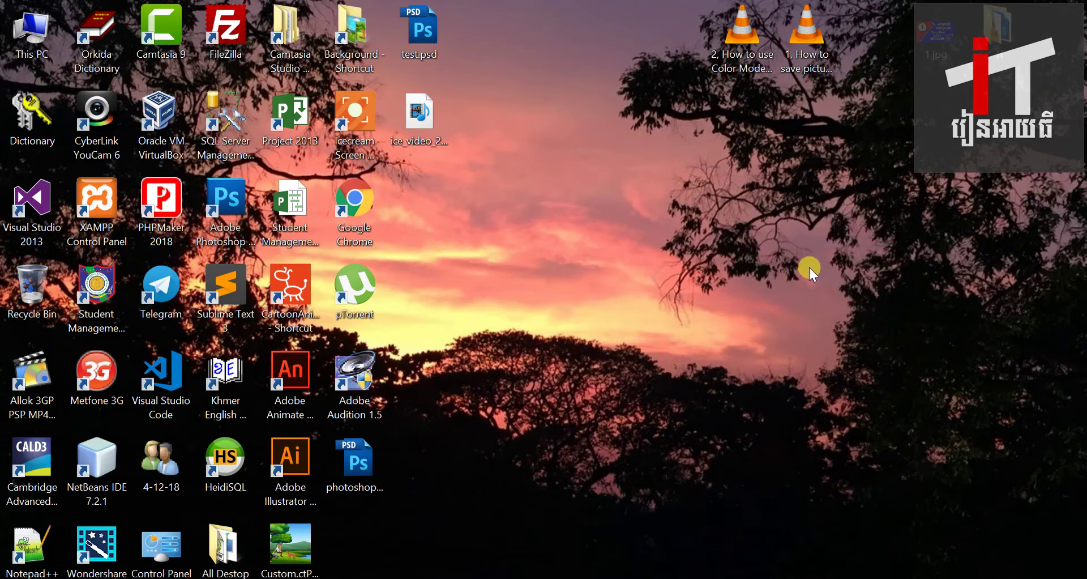
pyautogui.rightClick(360, 465)
pyautogui.click(743, 403)
pyautogui.rightClick(438, 32)
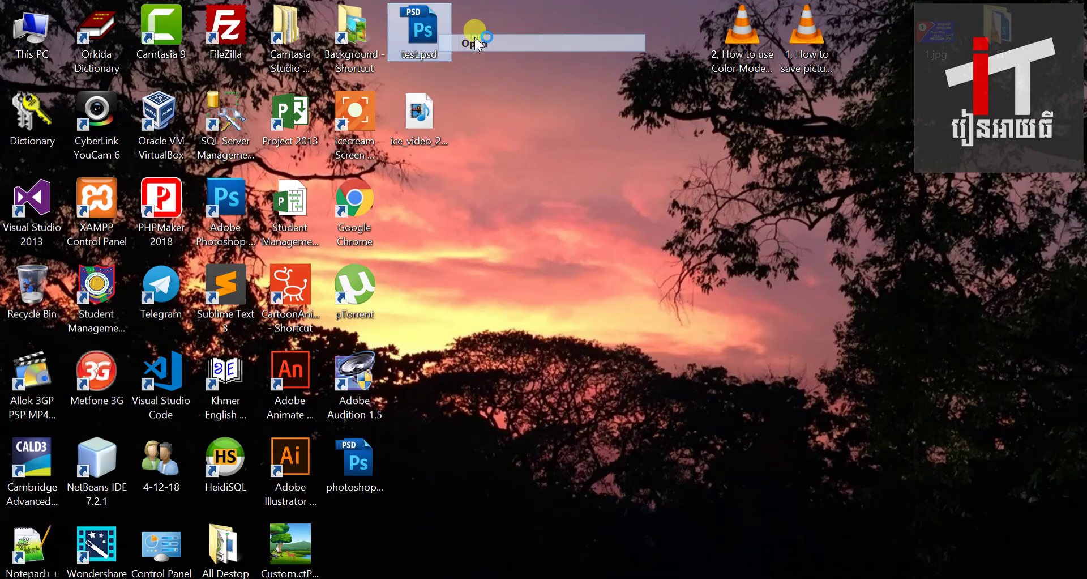
pyautogui.click(479, 44)
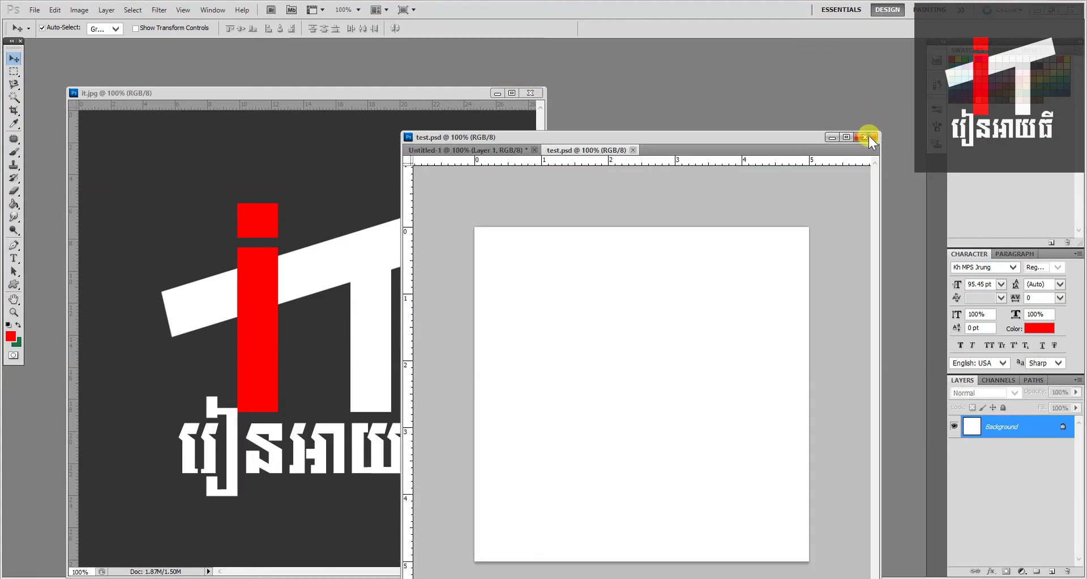
# Close test.psd without saving, and close it.jpg
pyautogui.click(866, 137)
pyautogui.click(538, 230)
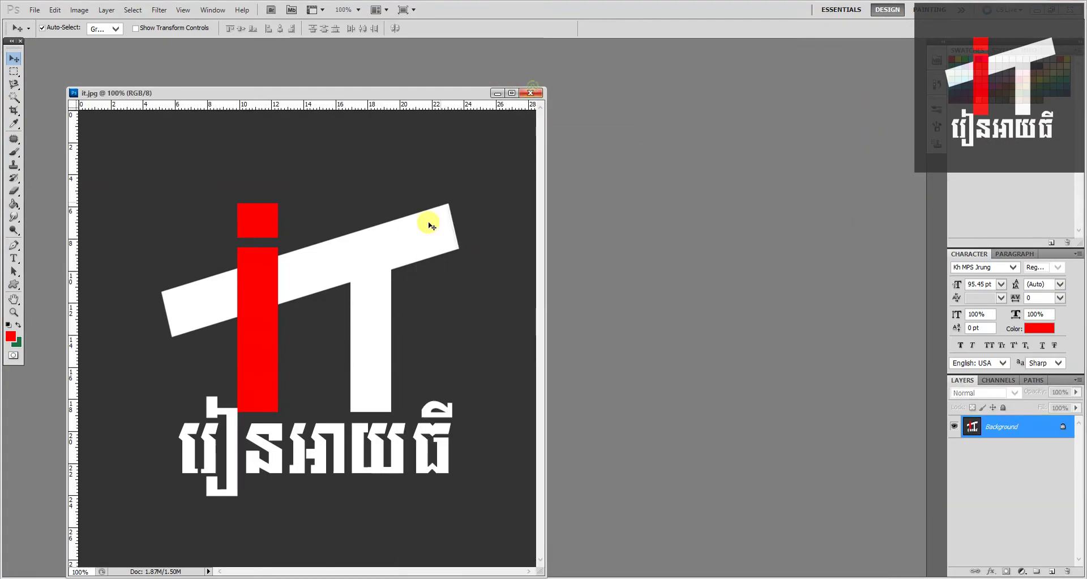
pyautogui.click(533, 93)
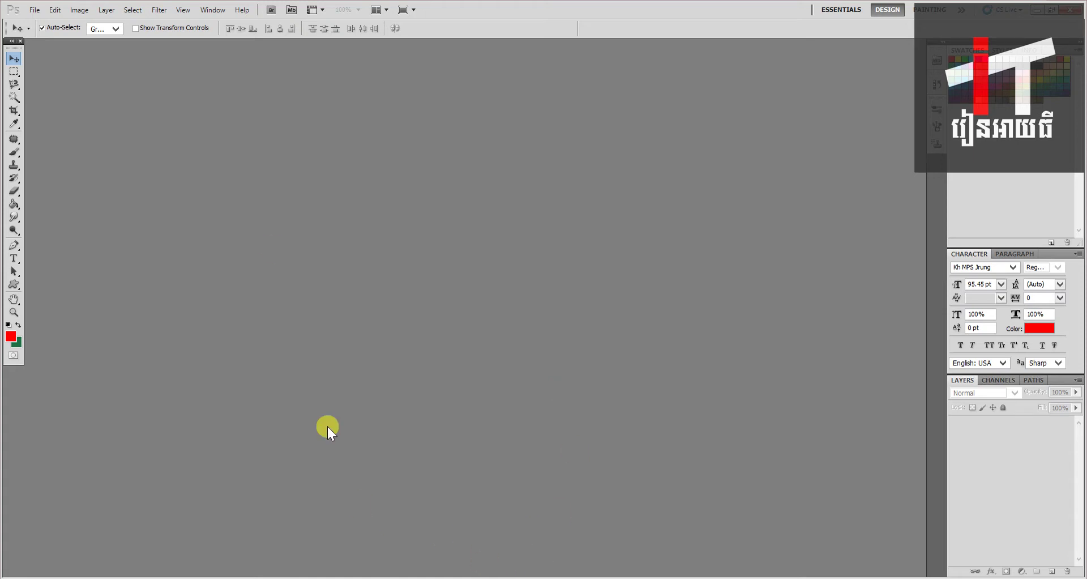
# Create a new 5 × 5 cm, 300 pixels/cm RGB Color document floating in its own window
pyautogui.click(34, 10)
pyautogui.click(52, 25)
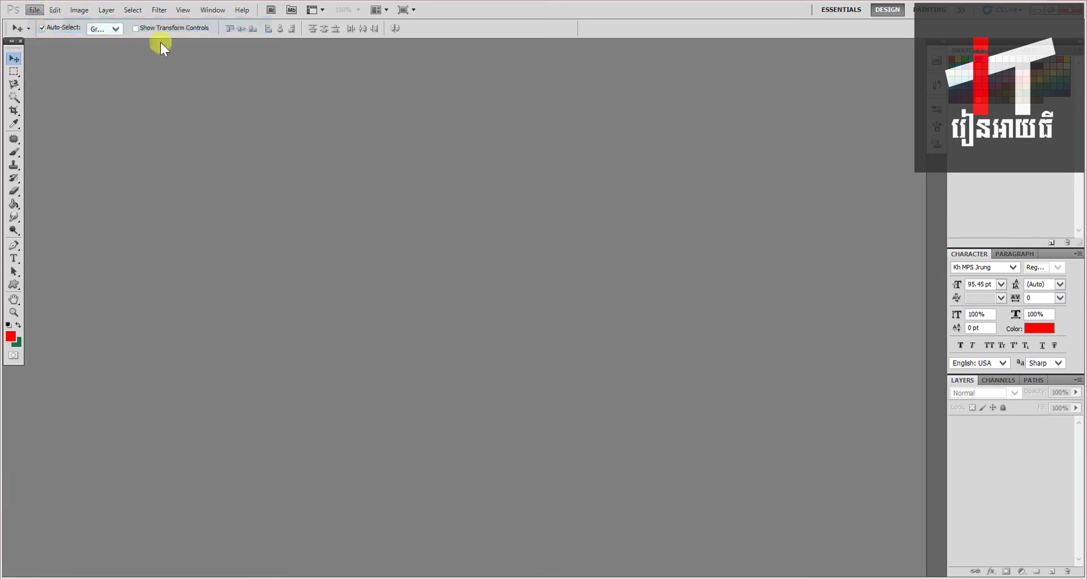
pyautogui.click(431, 241)
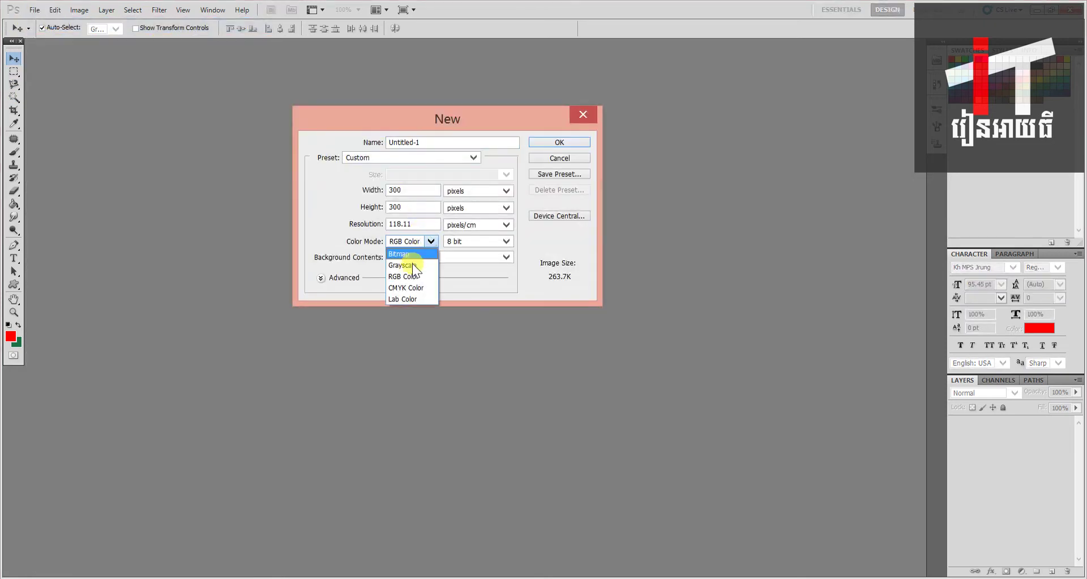
pyautogui.click(410, 277)
pyautogui.click(467, 192)
pyautogui.click(454, 226)
pyautogui.doubleClick(408, 190)
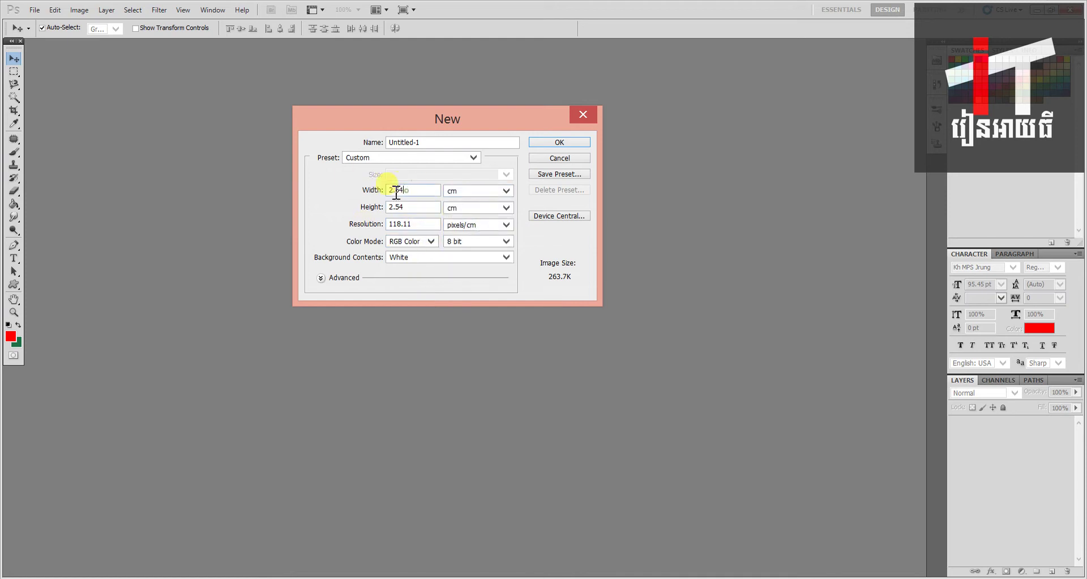
pyautogui.write('5')
pyautogui.write('5')
pyautogui.write('300')
pyautogui.click(554, 141)
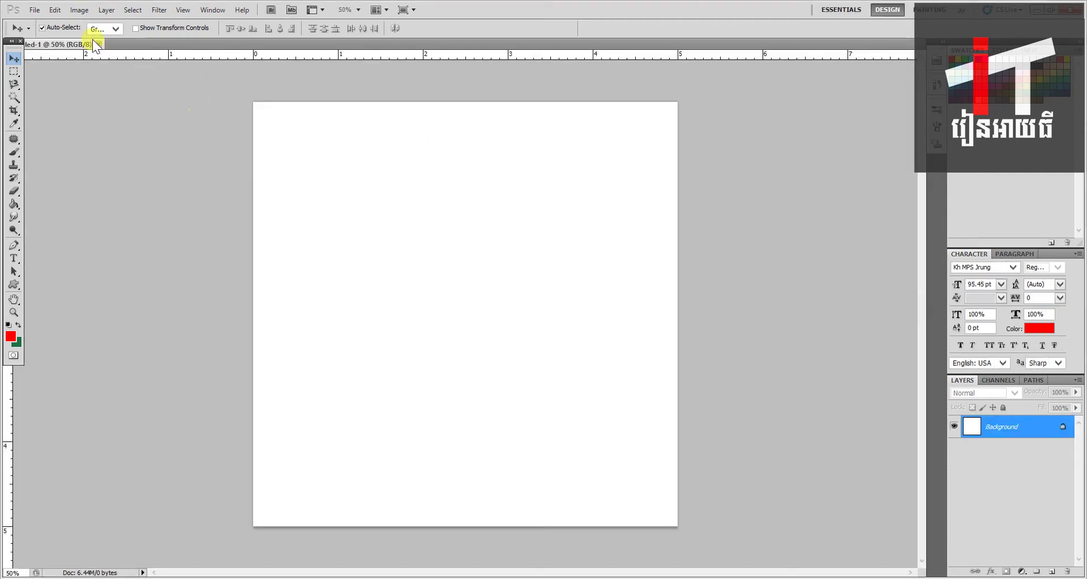
pyautogui.moveTo(80, 42)
pyautogui.mouseDown()
pyautogui.moveTo(202, 101)
pyautogui.moveTo(420, 102)
pyautogui.moveTo(396, 92)
pyautogui.moveTo(473, 66)
pyautogui.moveTo(480, 80)
pyautogui.mouseUp()
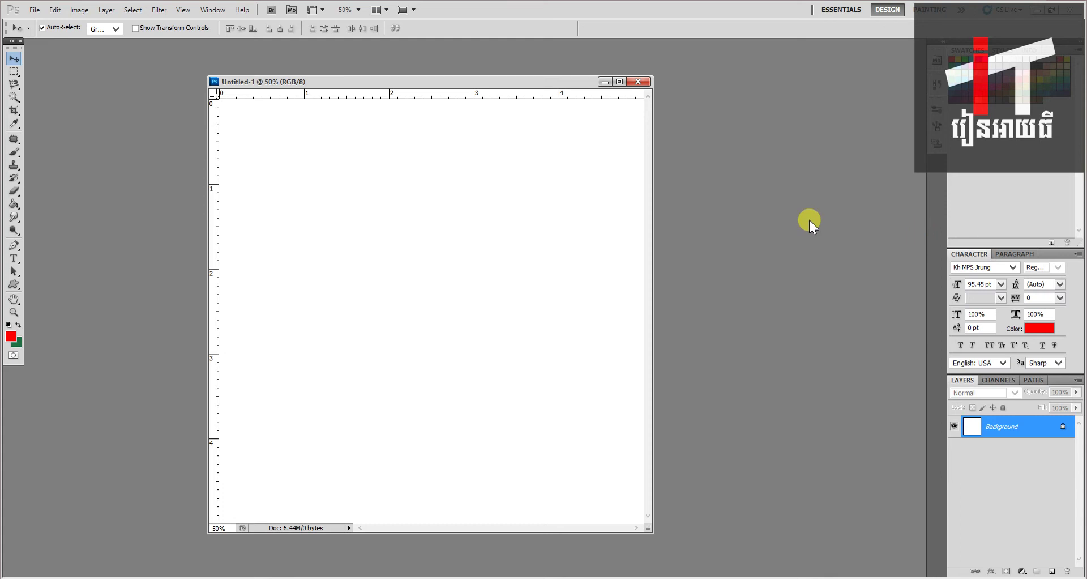
# Open IMG_1684.JPG from the All Destop > picture folder
pyautogui.doubleClick(813, 213)
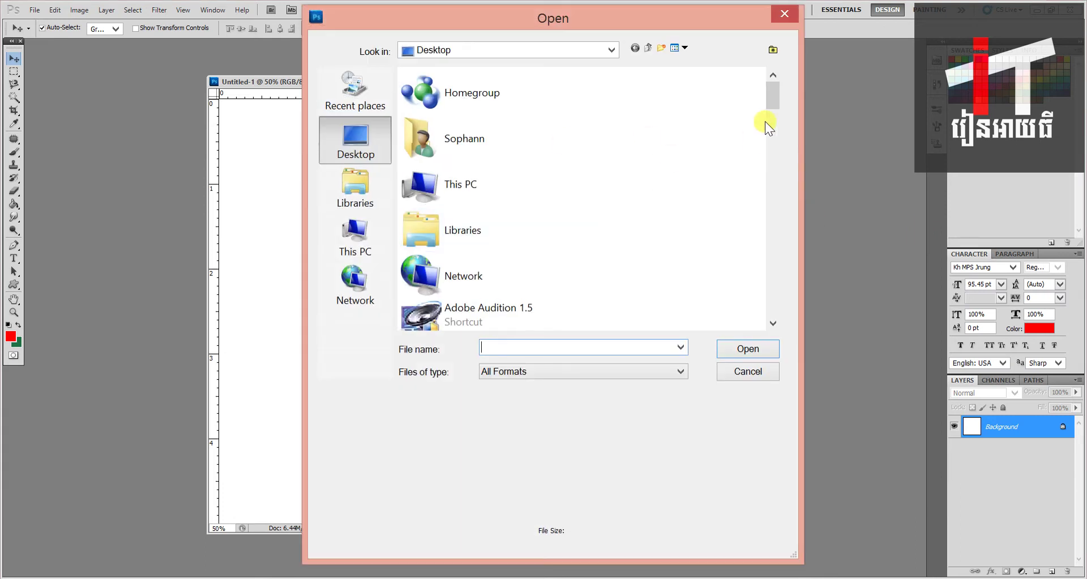
pyautogui.moveTo(780, 107)
pyautogui.mouseDown()
pyautogui.moveTo(797, 184)
pyautogui.moveTo(800, 176)
pyautogui.mouseUp()
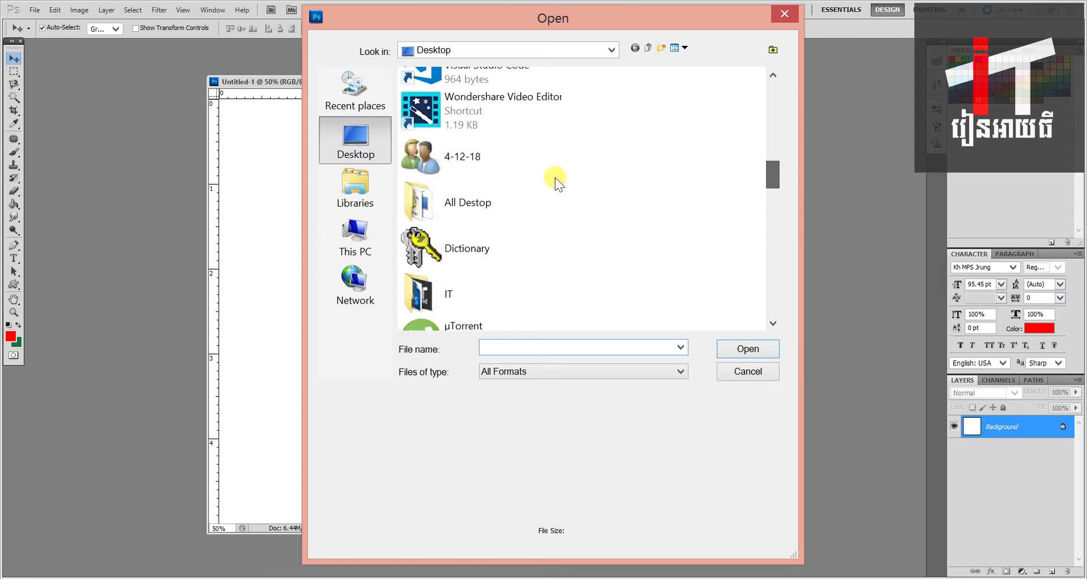
pyautogui.doubleClick(508, 209)
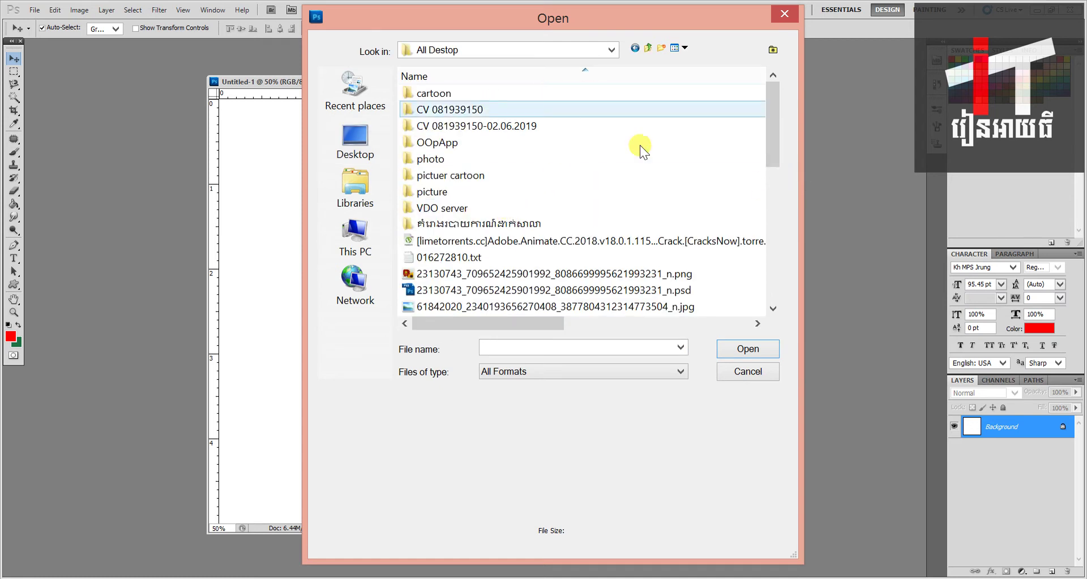
pyautogui.doubleClick(522, 93)
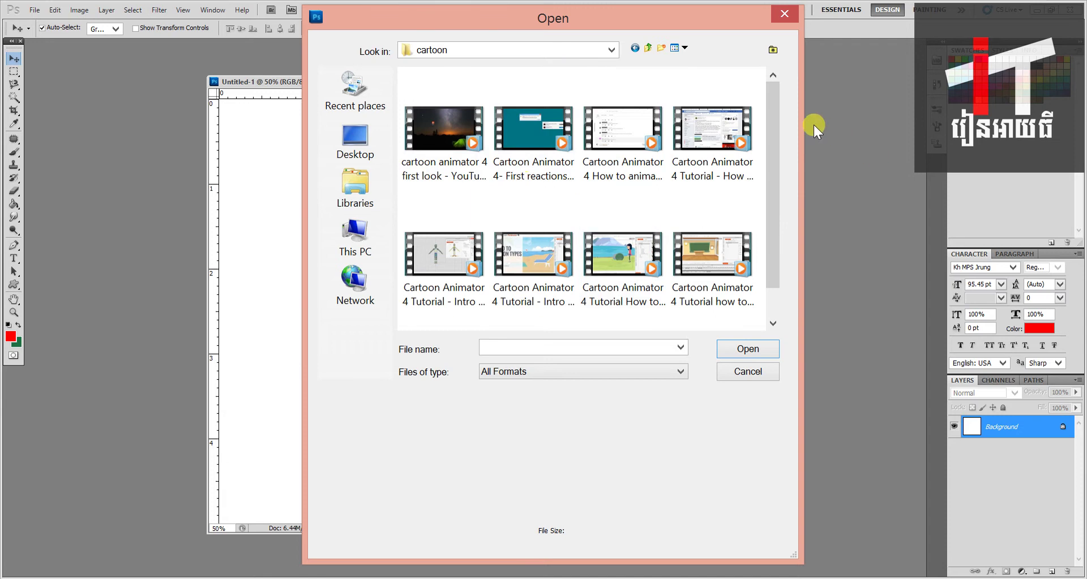
pyautogui.click(651, 49)
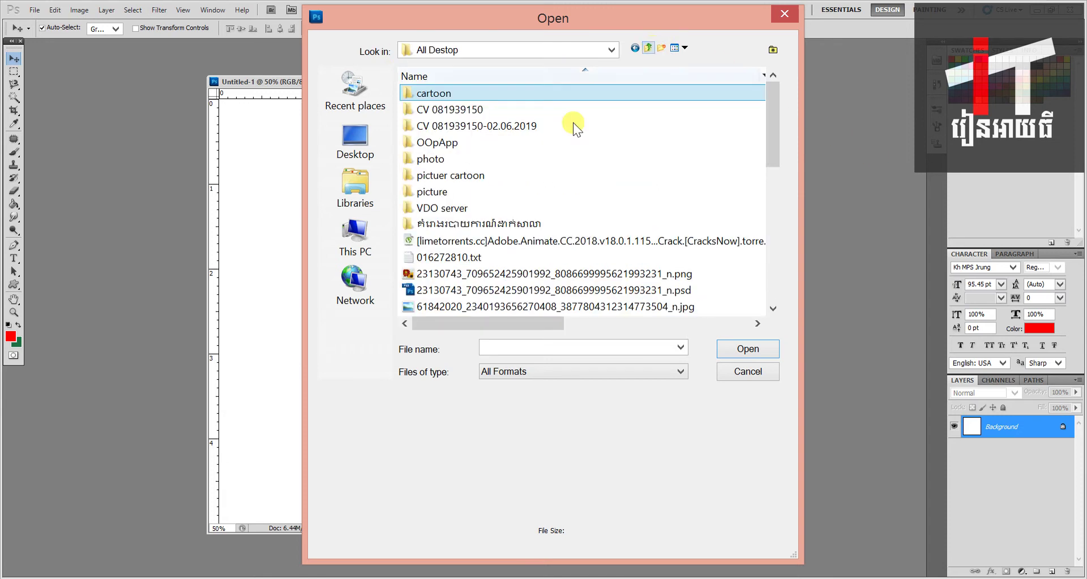
pyautogui.doubleClick(450, 189)
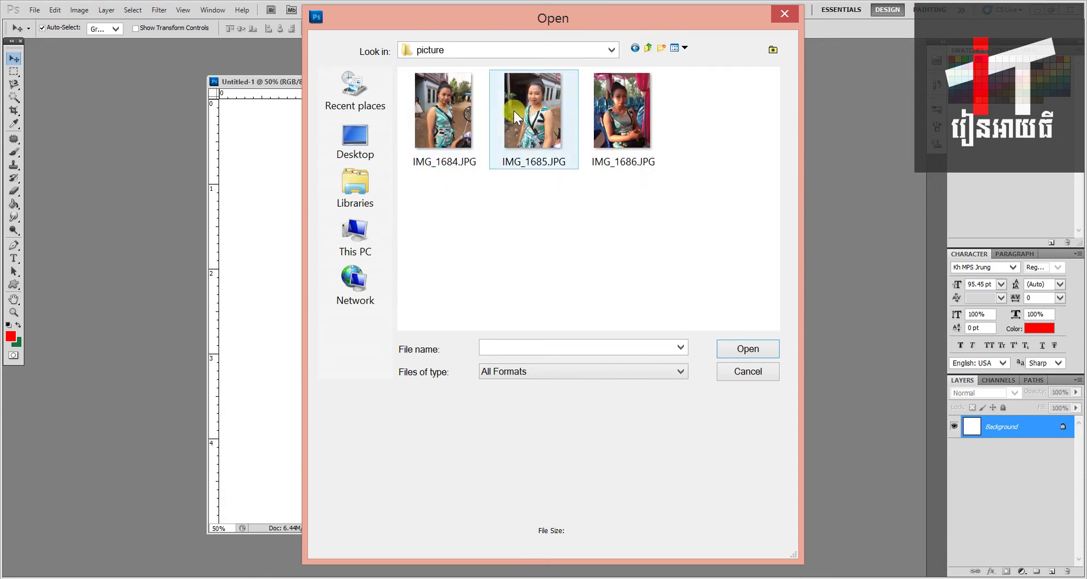
pyautogui.click(429, 118)
pyautogui.click(501, 129)
pyautogui.click(440, 134)
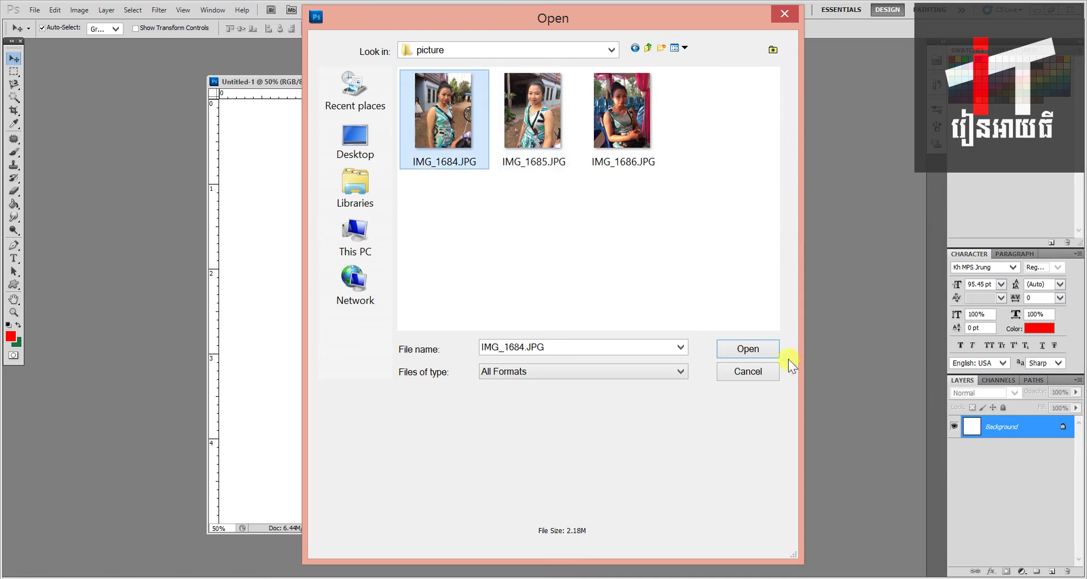
pyautogui.click(768, 350)
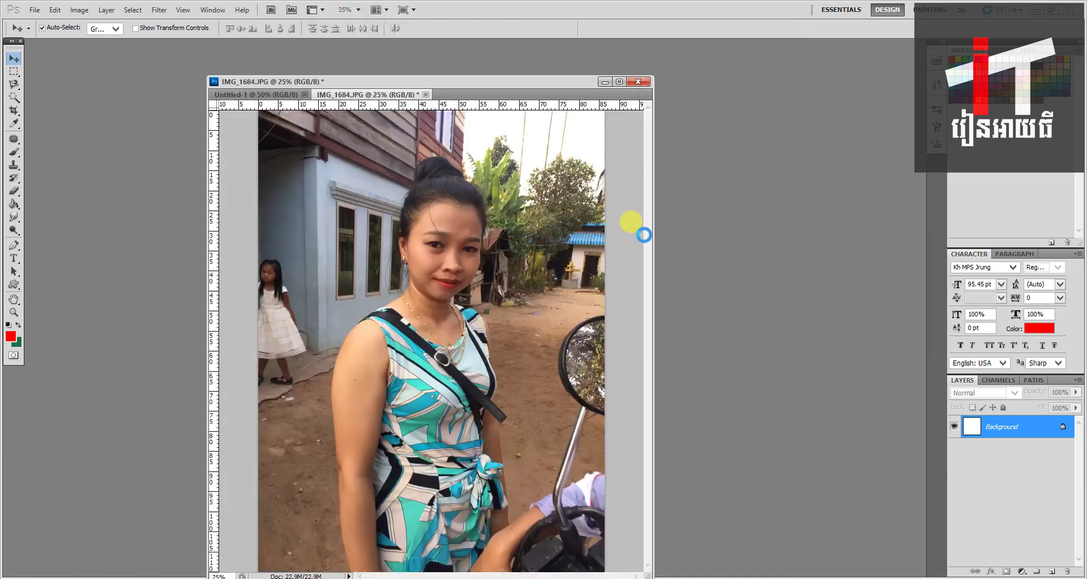
# Float the photo window and arrange it side by side with the blank page
pyautogui.moveTo(401, 101); pyautogui.dragTo(624, 69)
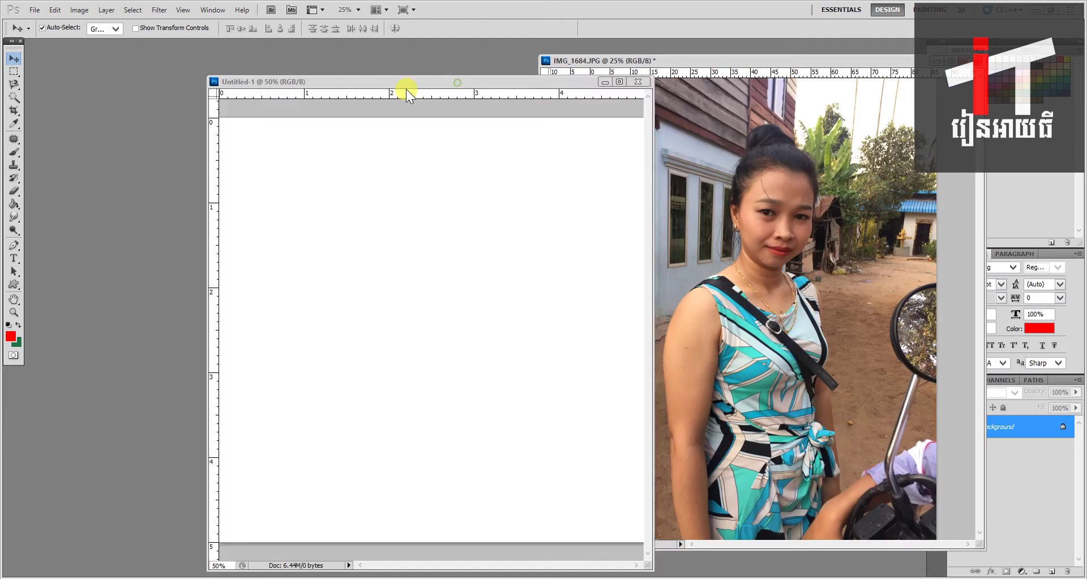
pyautogui.moveTo(457, 79); pyautogui.dragTo(334, 84)
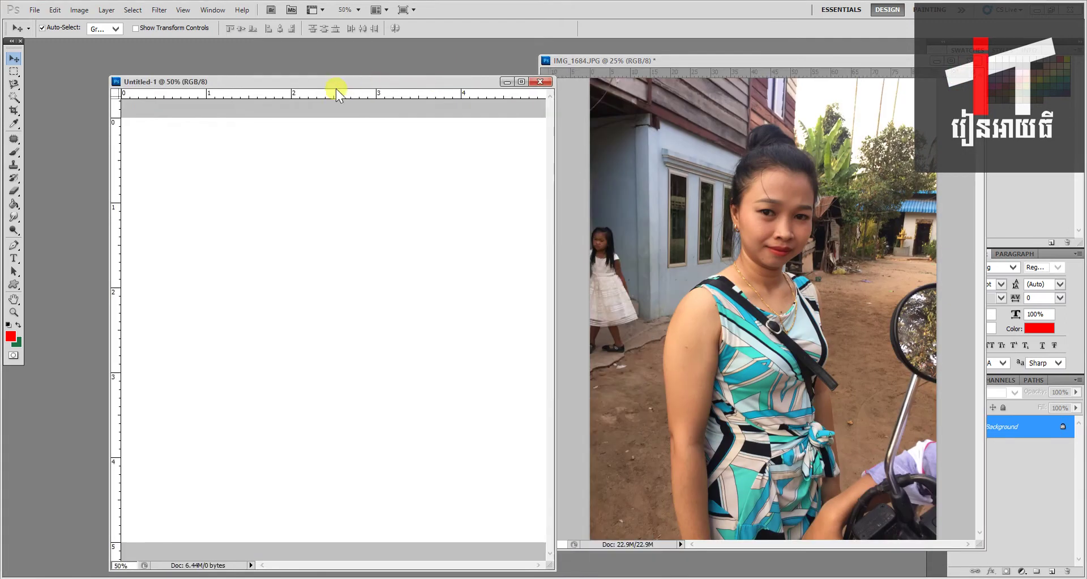
pyautogui.moveTo(722, 62); pyautogui.dragTo(705, 87)
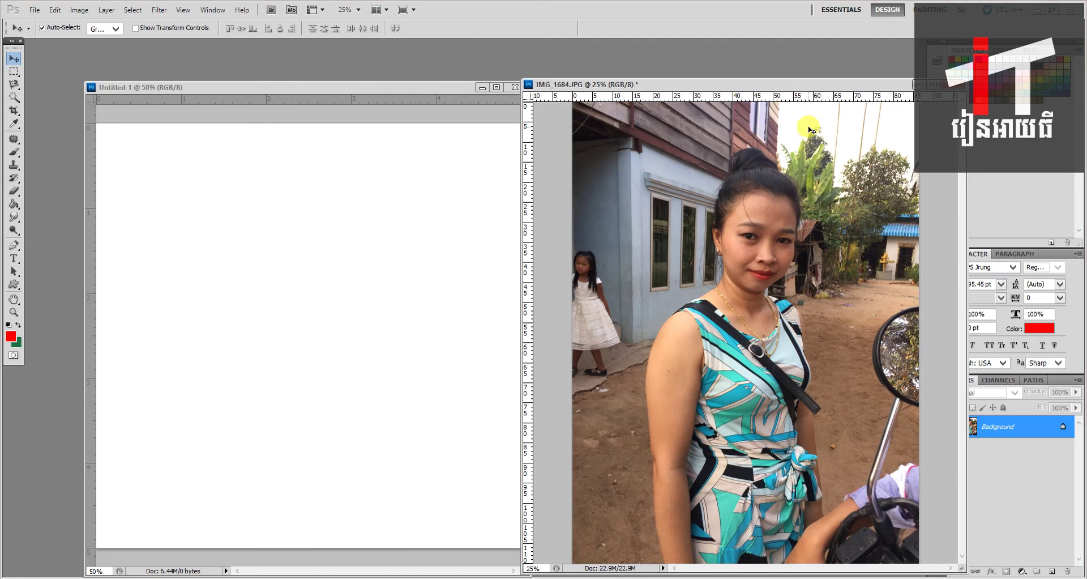
# Draw a rectangular marquee around the woman's head and shoulders in IMG_1684
pyautogui.click(13, 72)
pyautogui.click(66, 47)
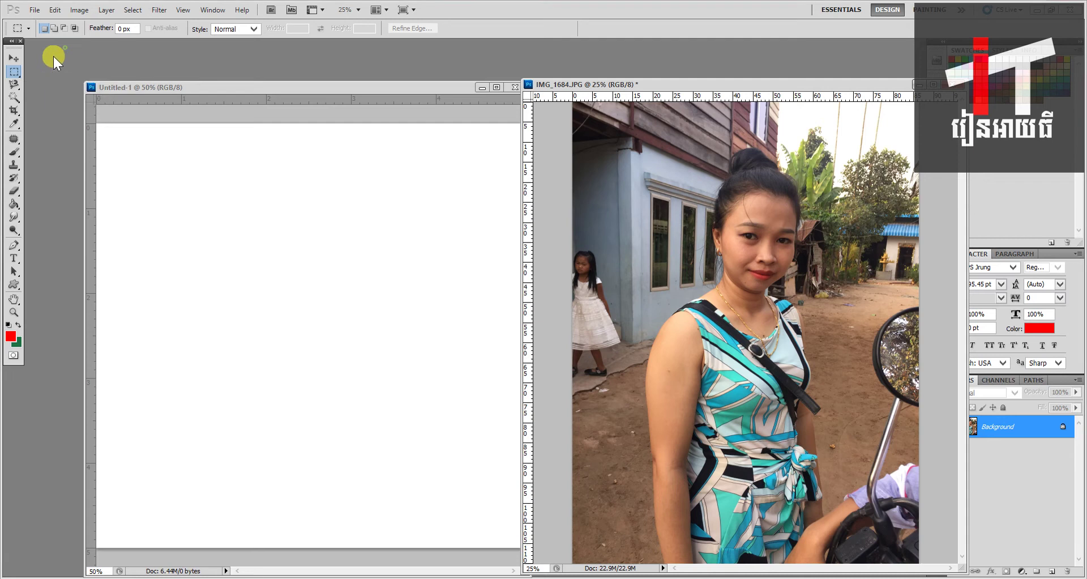
pyautogui.click(13, 73)
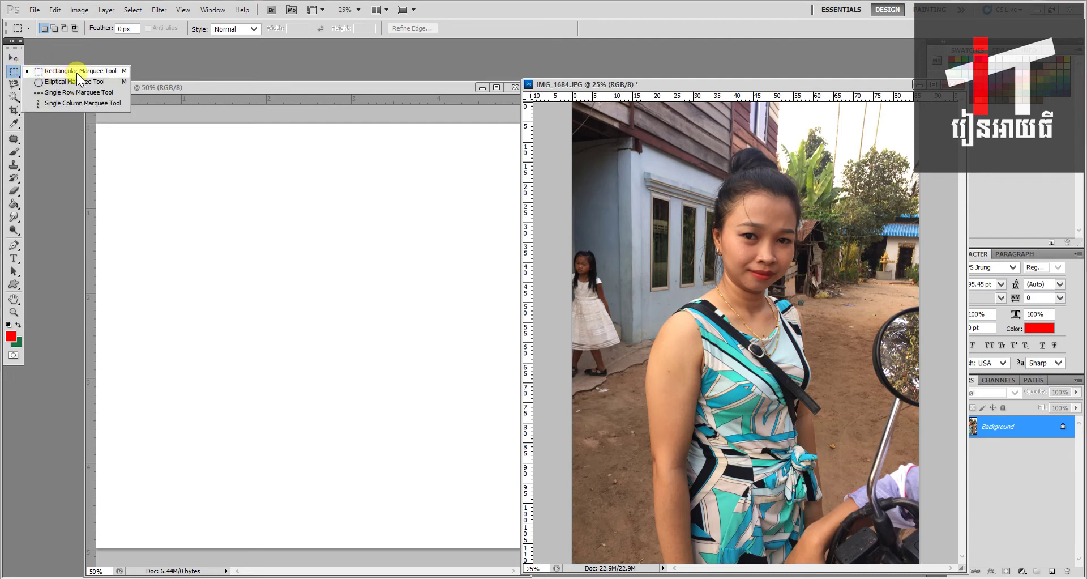
pyautogui.click(46, 72)
pyautogui.moveTo(637, 154); pyautogui.dragTo(660, 188)
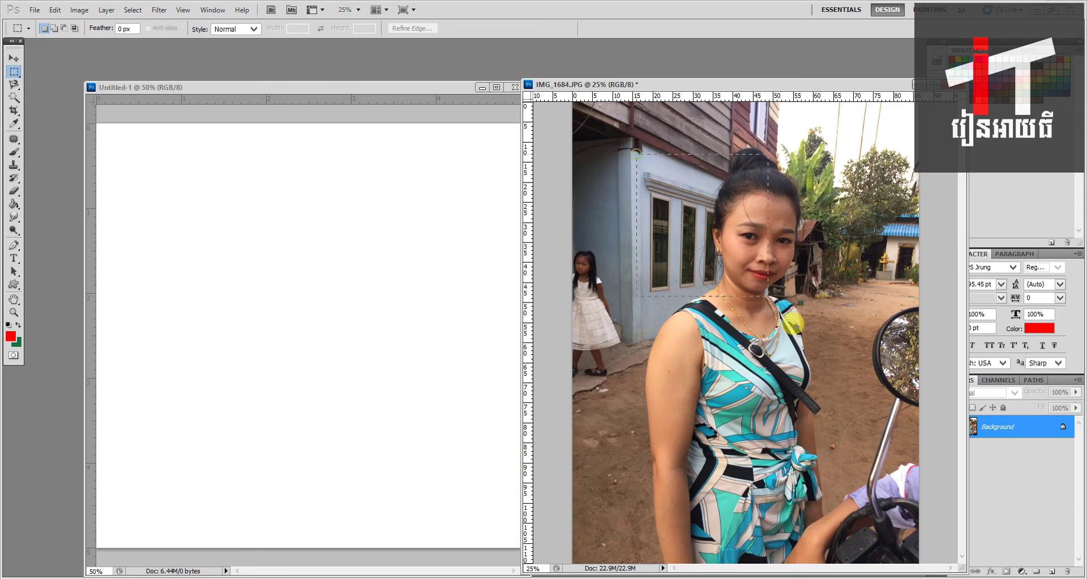
pyautogui.moveTo(735, 264); pyautogui.dragTo(847, 378)
pyautogui.moveTo(744, 258); pyautogui.dragTo(759, 239)
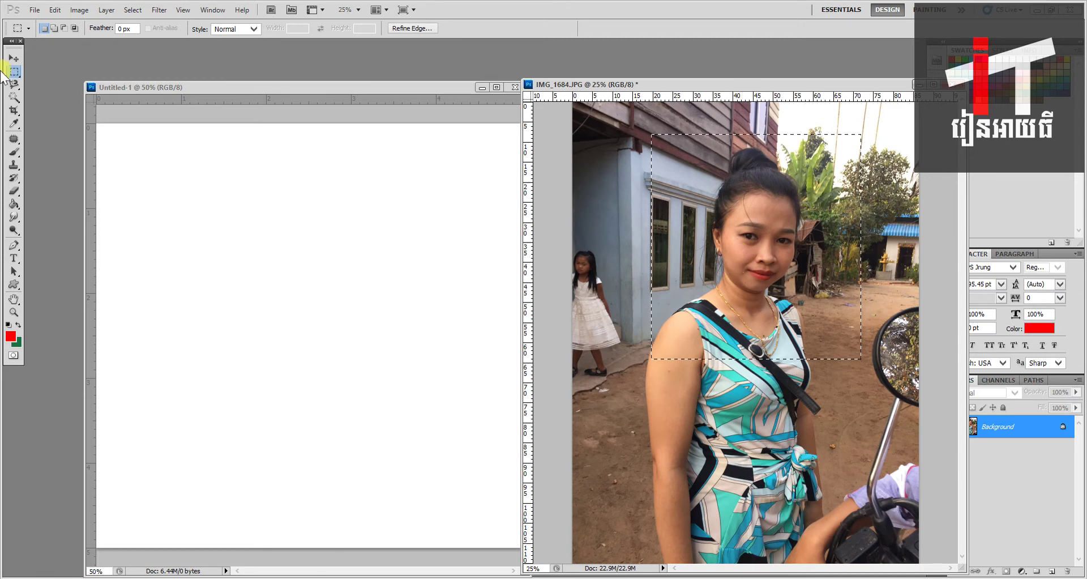
pyautogui.click(14, 58)
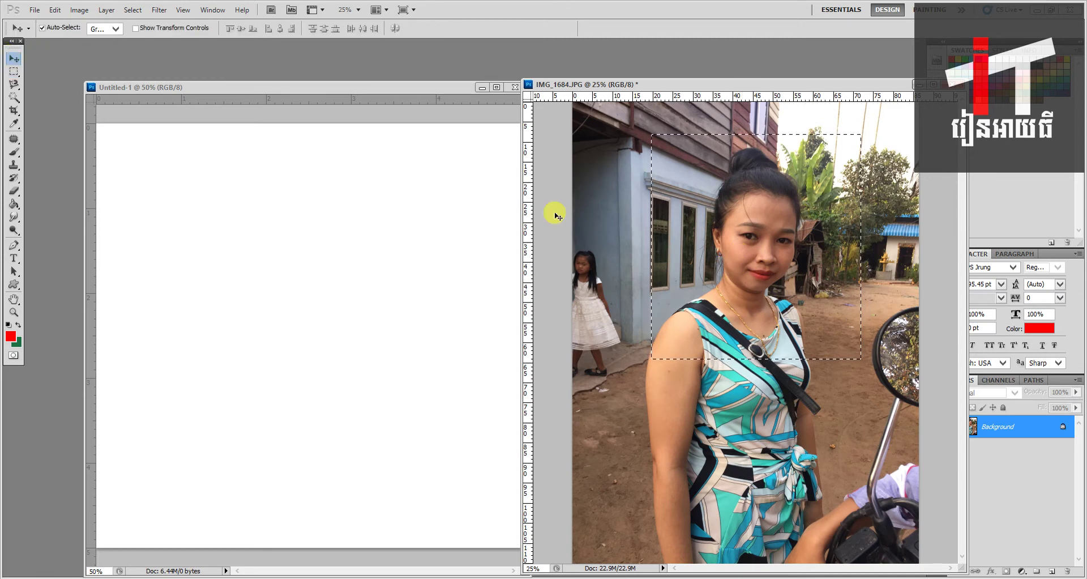
# Copy the rectangular head crop into Untitled-1 as Layer 1, shrunk to about 37% × 35%
pyautogui.moveTo(739, 166)
pyautogui.mouseDown()
pyautogui.moveTo(316, 216)
pyautogui.moveTo(344, 326)
pyautogui.mouseUp()
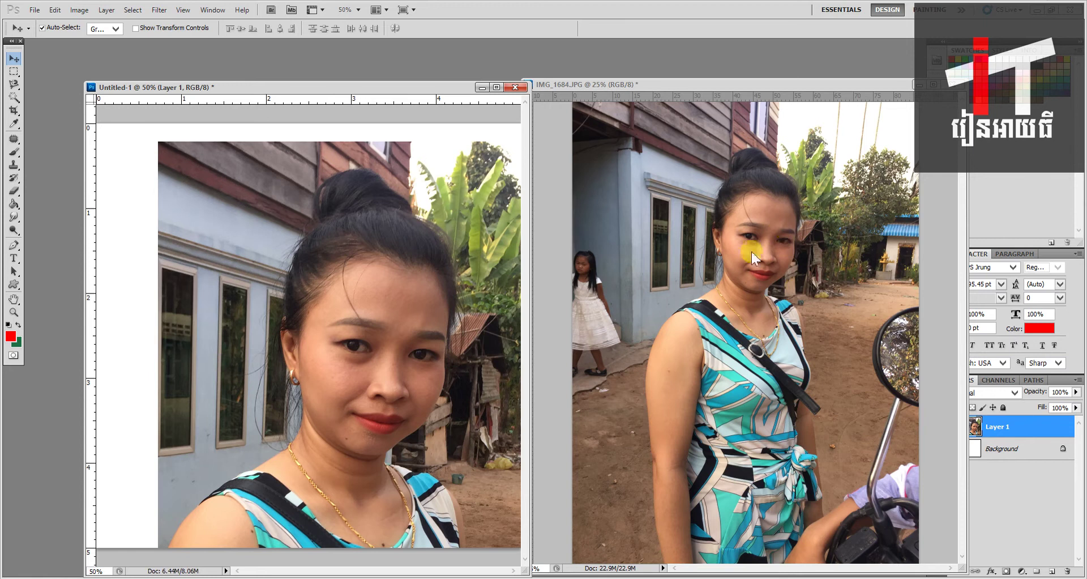
pyautogui.moveTo(462, 278); pyautogui.dragTo(396, 271)
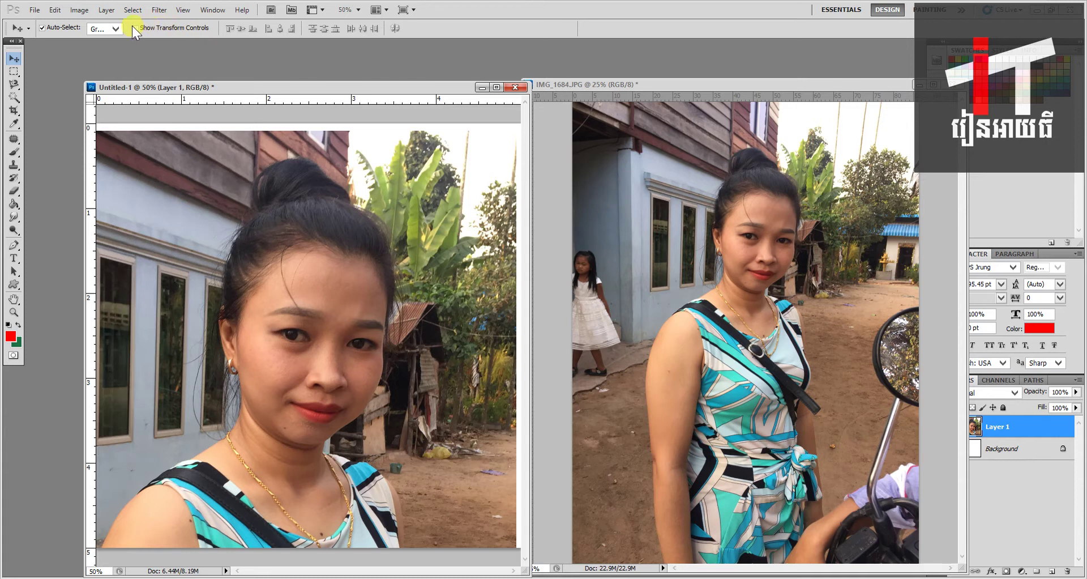
pyautogui.click(135, 28)
pyautogui.moveTo(104, 143); pyautogui.dragTo(136, 163)
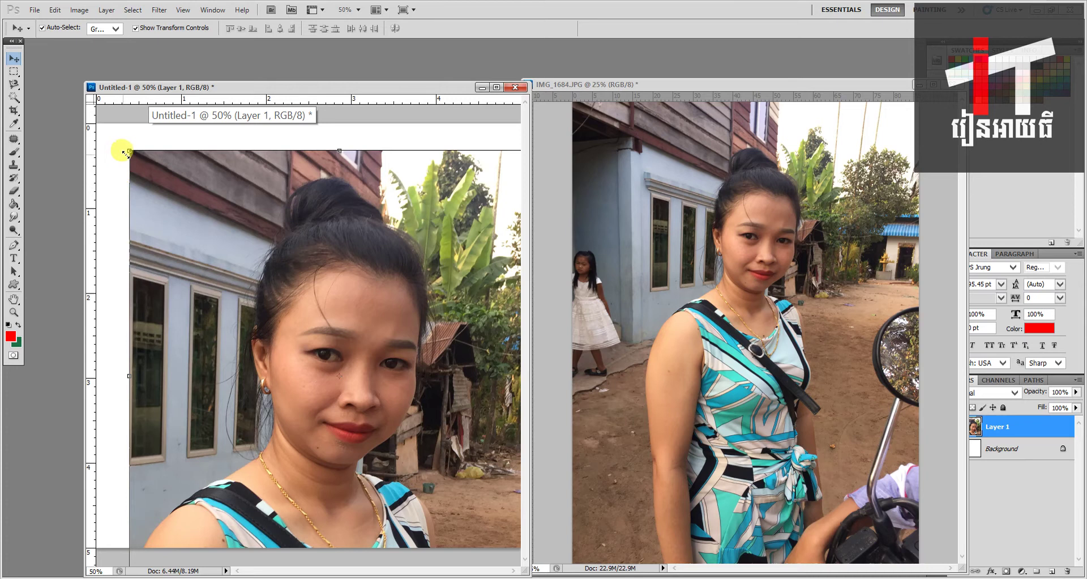
pyautogui.moveTo(131, 149); pyautogui.dragTo(275, 287)
pyautogui.moveTo(322, 339); pyautogui.dragTo(198, 203)
pyautogui.moveTo(150, 149)
pyautogui.mouseDown()
pyautogui.moveTo(145, 192)
pyautogui.moveTo(157, 192)
pyautogui.mouseUp()
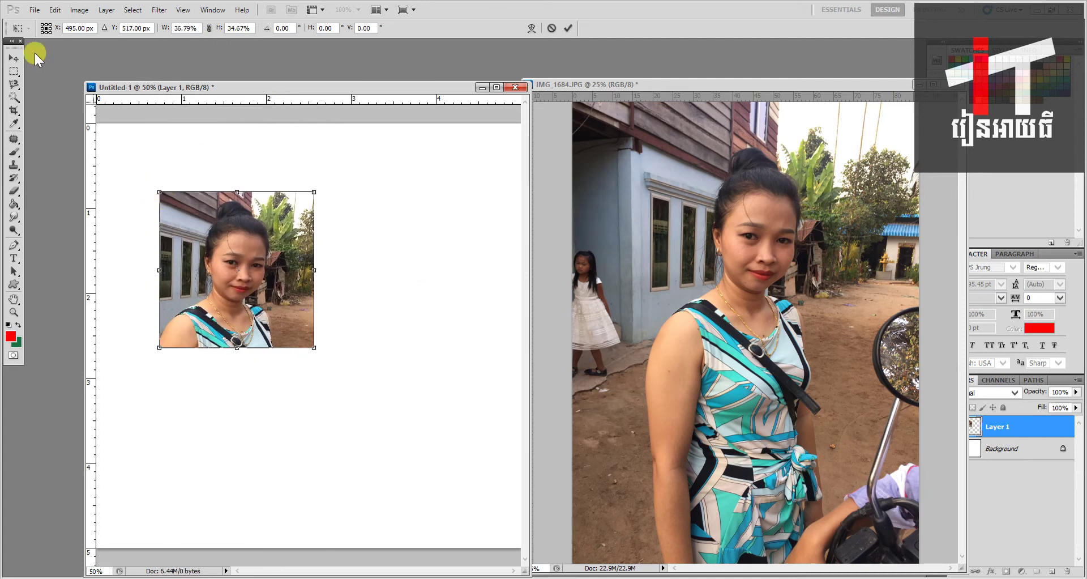
# Apply the resize and move the square crop toward the upper centre of the page
pyautogui.click(15, 56)
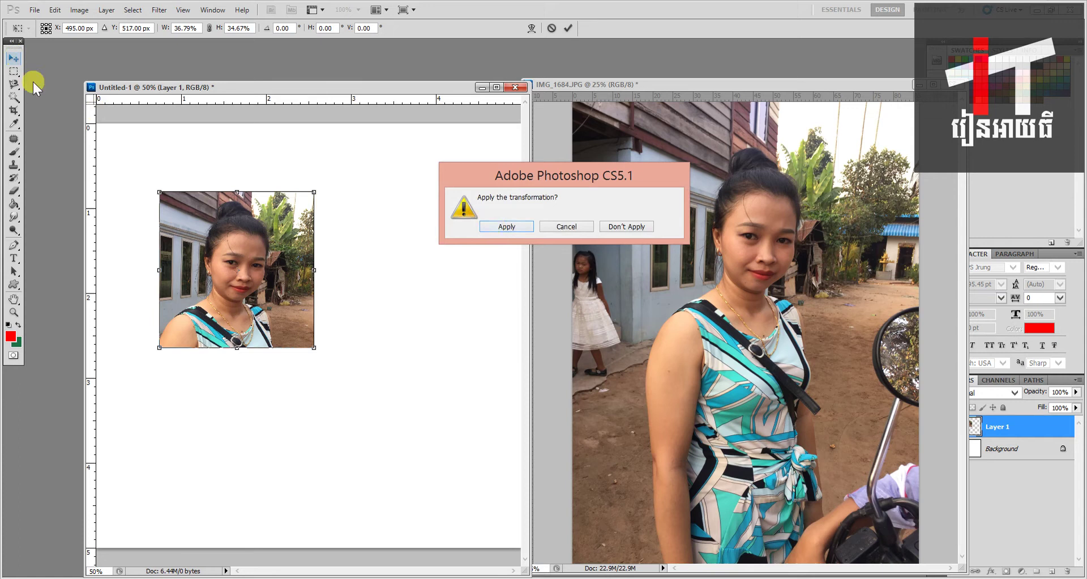
pyautogui.click(507, 226)
pyautogui.moveTo(262, 244); pyautogui.dragTo(320, 273)
pyautogui.click(138, 30)
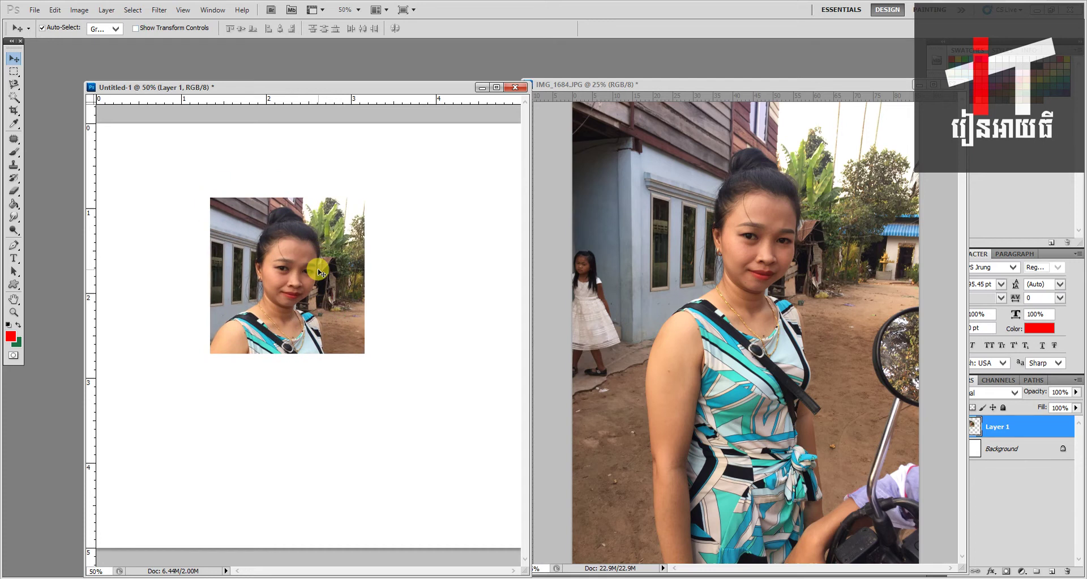
pyautogui.moveTo(327, 308); pyautogui.dragTo(345, 283)
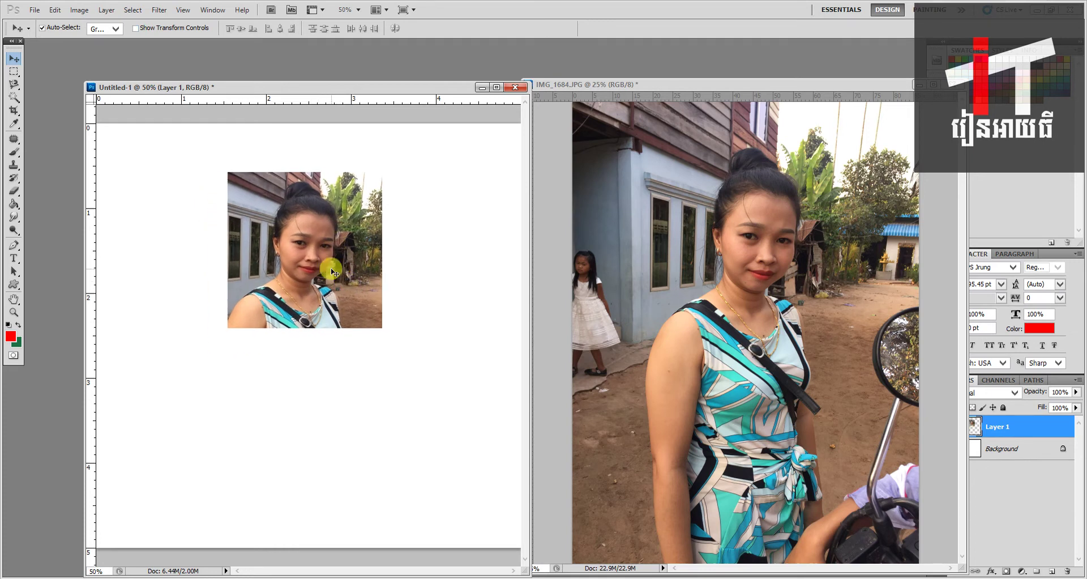
# Switch to the Elliptical Marquee Tool and bring IMG_1684 to the front
pyautogui.moveTo(12, 75); pyautogui.dragTo(44, 83)
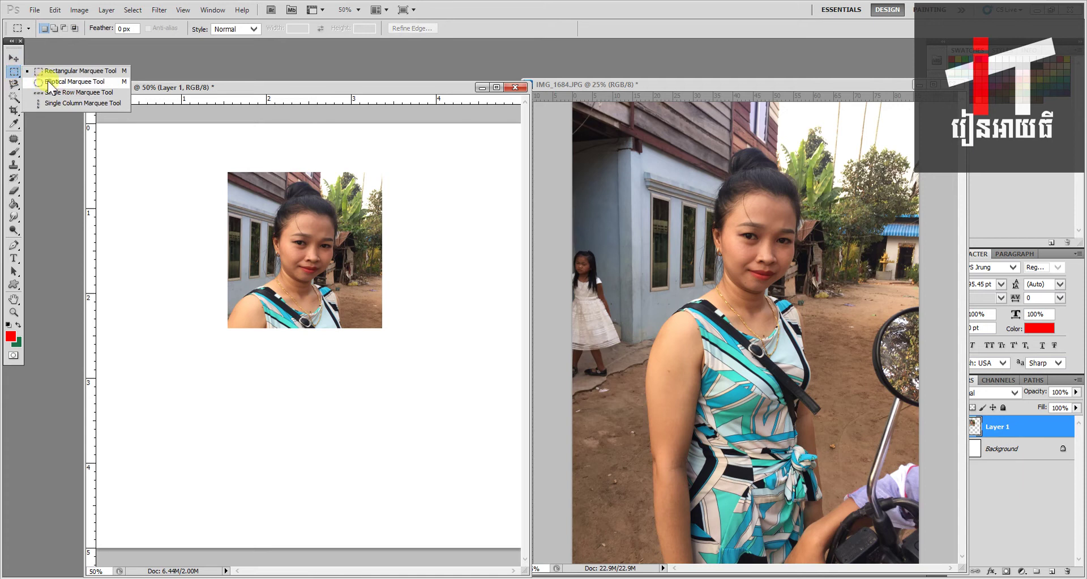
pyautogui.click(48, 85)
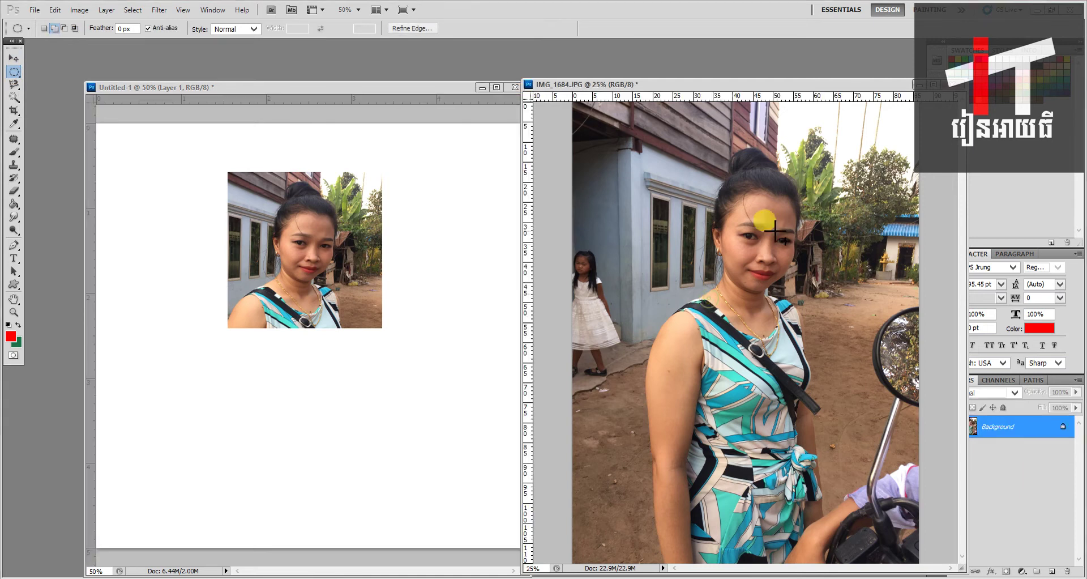
pyautogui.moveTo(757, 226); pyautogui.dragTo(776, 143)
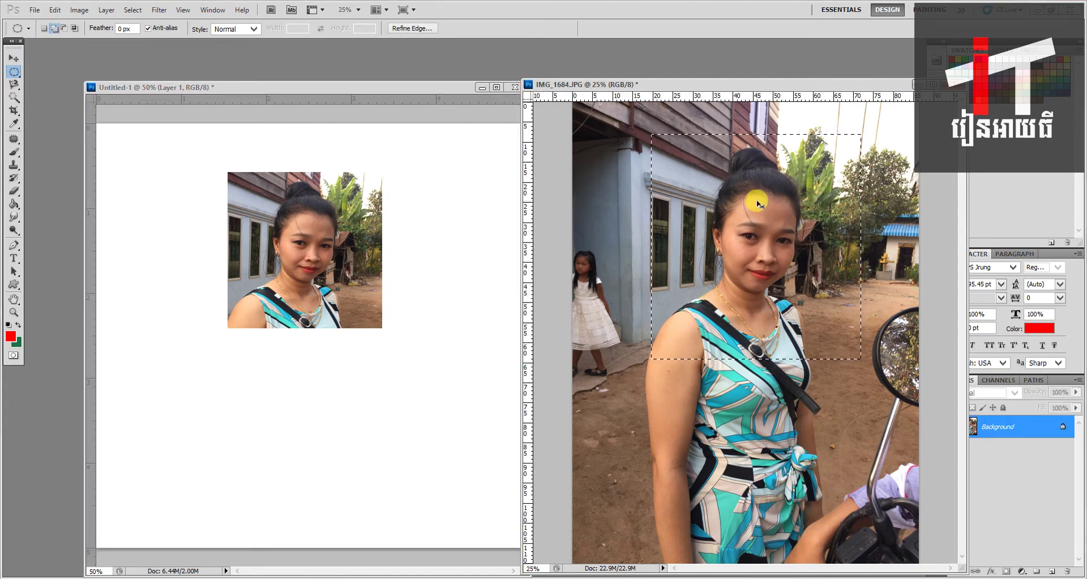
# Copy an oval selection of the woman's head and shoulders into Untitled-1 as Layer 2
pyautogui.click(765, 165)
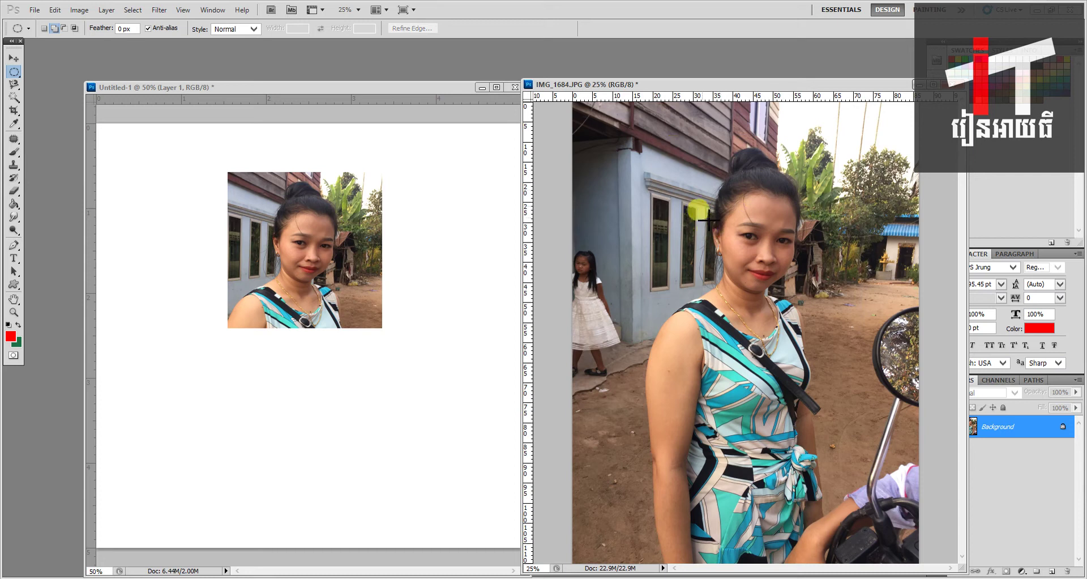
pyautogui.moveTo(661, 155); pyautogui.dragTo(845, 352)
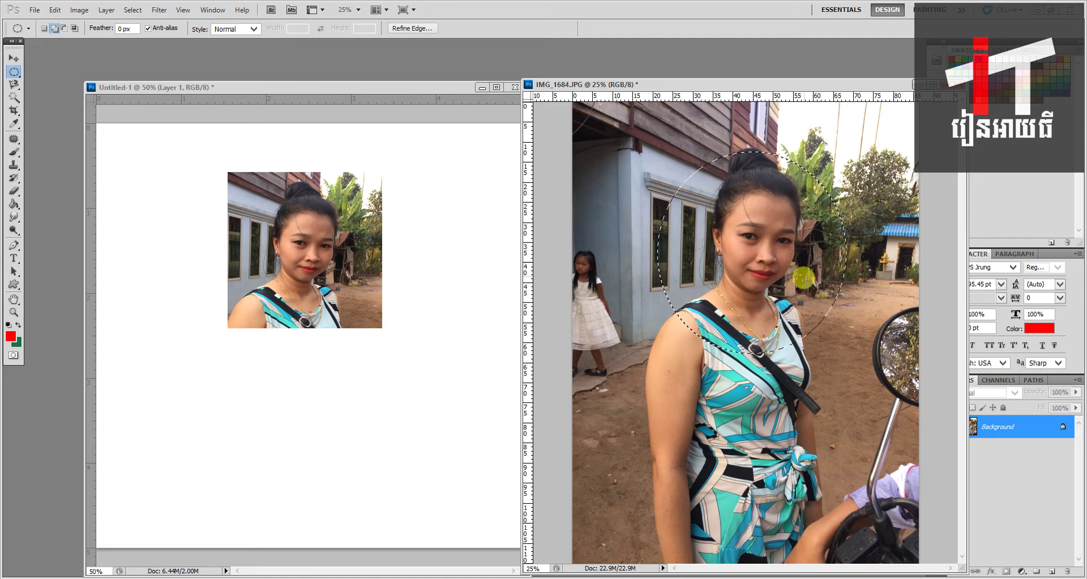
pyautogui.click(13, 58)
pyautogui.moveTo(718, 223)
pyautogui.mouseDown()
pyautogui.moveTo(633, 267)
pyautogui.moveTo(306, 378)
pyautogui.moveTo(306, 280)
pyautogui.moveTo(309, 326)
pyautogui.mouseUp()
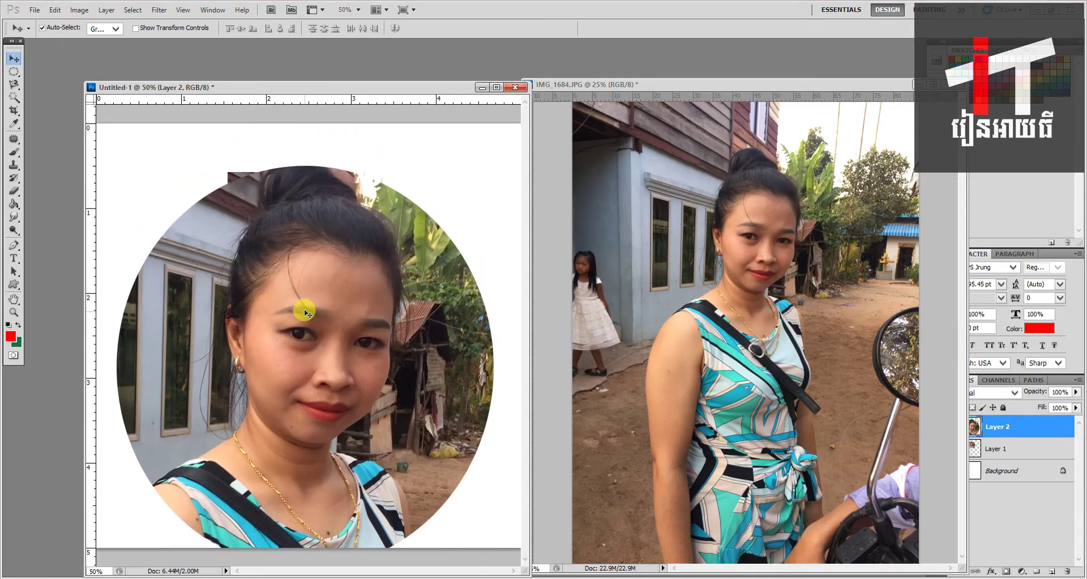
pyautogui.hotkey('ctrl', 't')
# Shrink the oval crop to a small upper-left circle and move the square crop right
pyautogui.moveTo(117, 166)
pyautogui.mouseDown()
pyautogui.moveTo(326, 404)
pyautogui.moveTo(397, 359)
pyautogui.mouseUp()
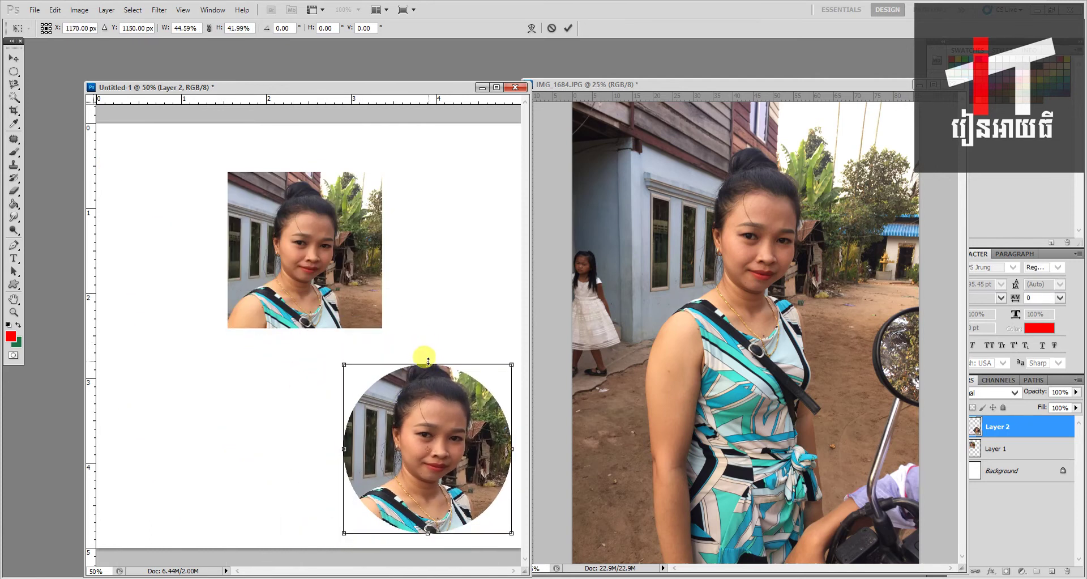
pyautogui.press('Return')
pyautogui.moveTo(451, 391); pyautogui.dragTo(240, 401)
pyautogui.moveTo(300, 286); pyautogui.dragTo(417, 273)
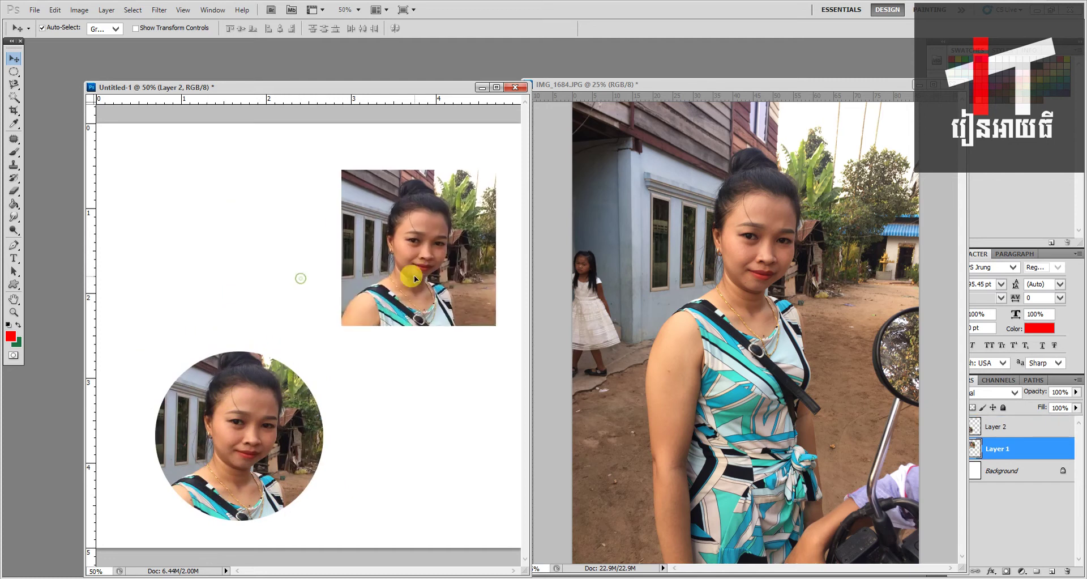
pyautogui.moveTo(209, 465)
pyautogui.mouseDown()
pyautogui.moveTo(180, 283)
pyautogui.moveTo(193, 282)
pyautogui.mouseUp()
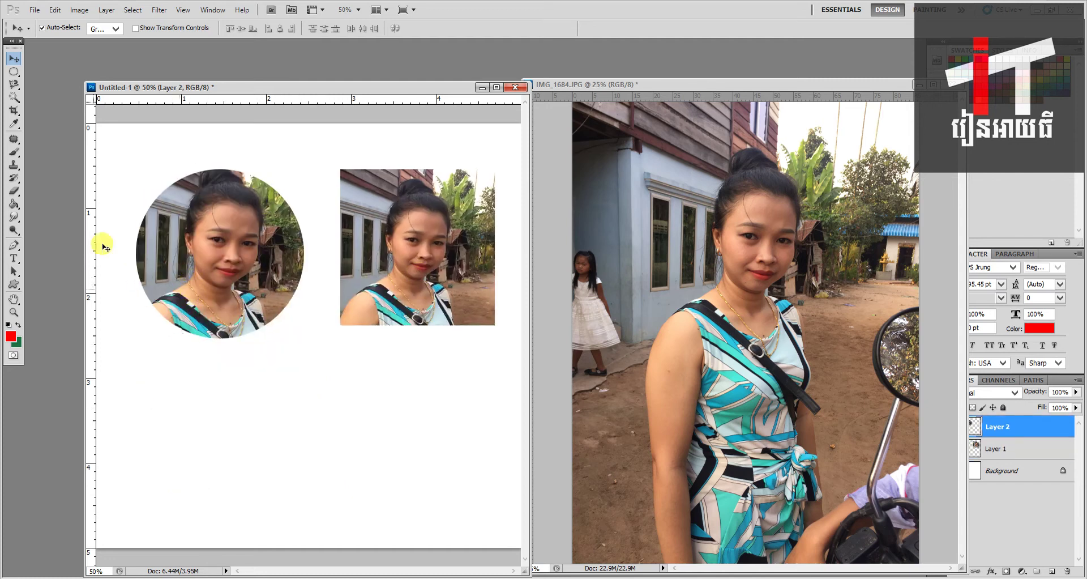
pyautogui.click(13, 71)
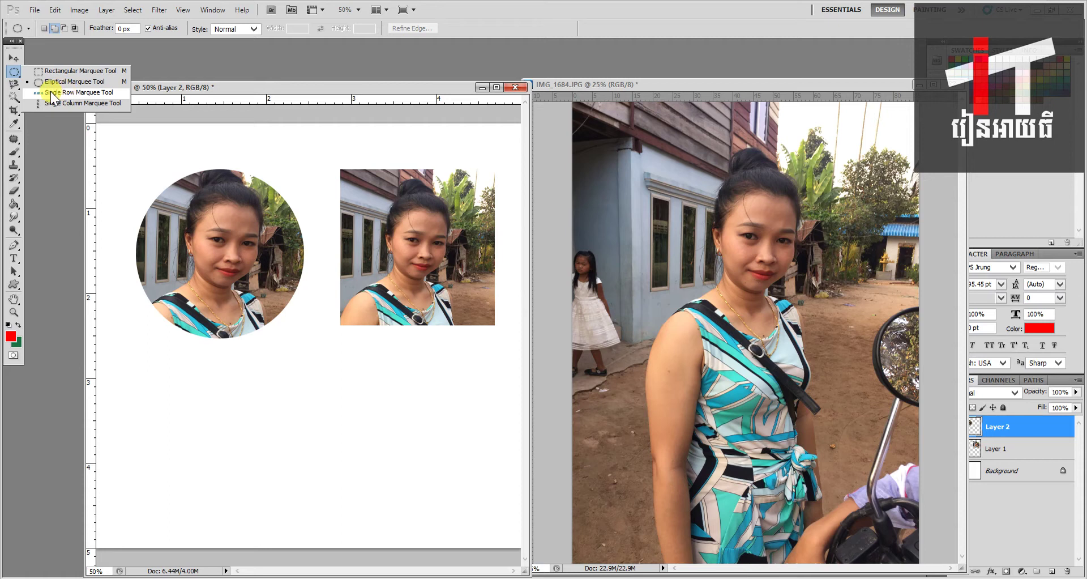
# Select a single pixel row across the photo at shoulder height
pyautogui.click(730, 288)
pyautogui.moveTo(736, 266); pyautogui.dragTo(785, 244)
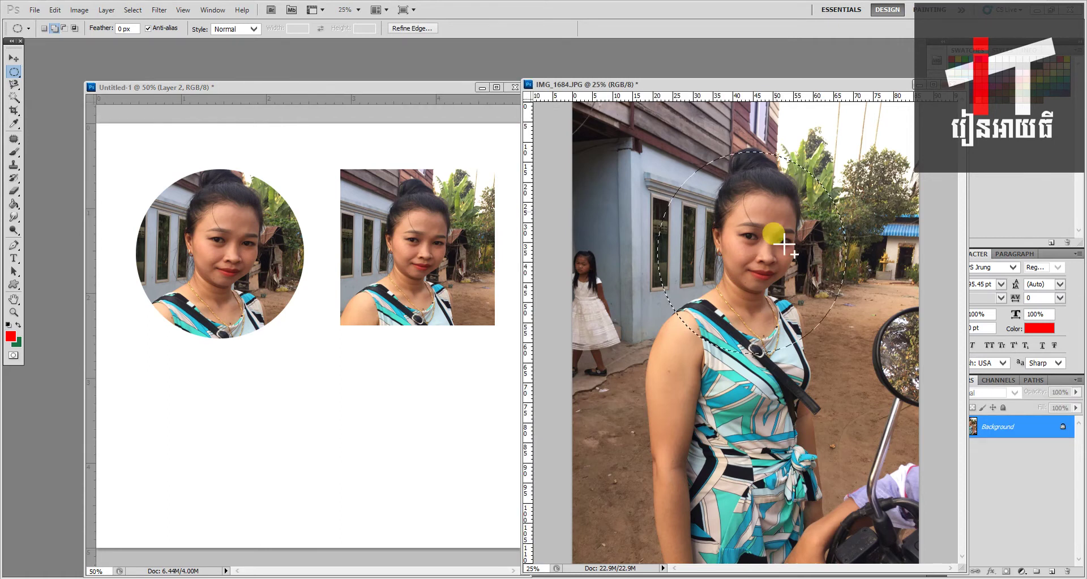
pyautogui.click(765, 278)
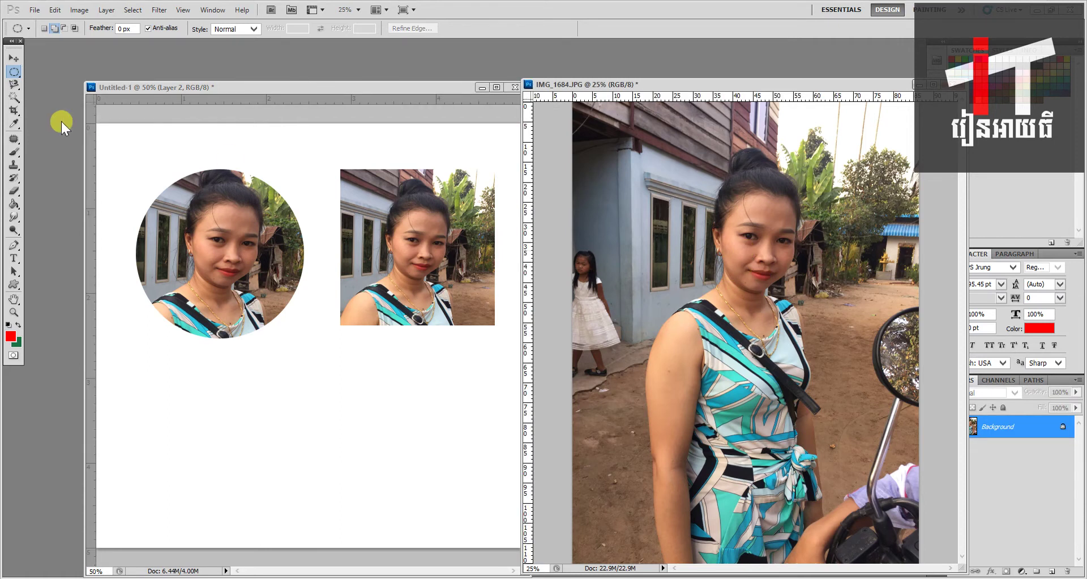
pyautogui.click(12, 74)
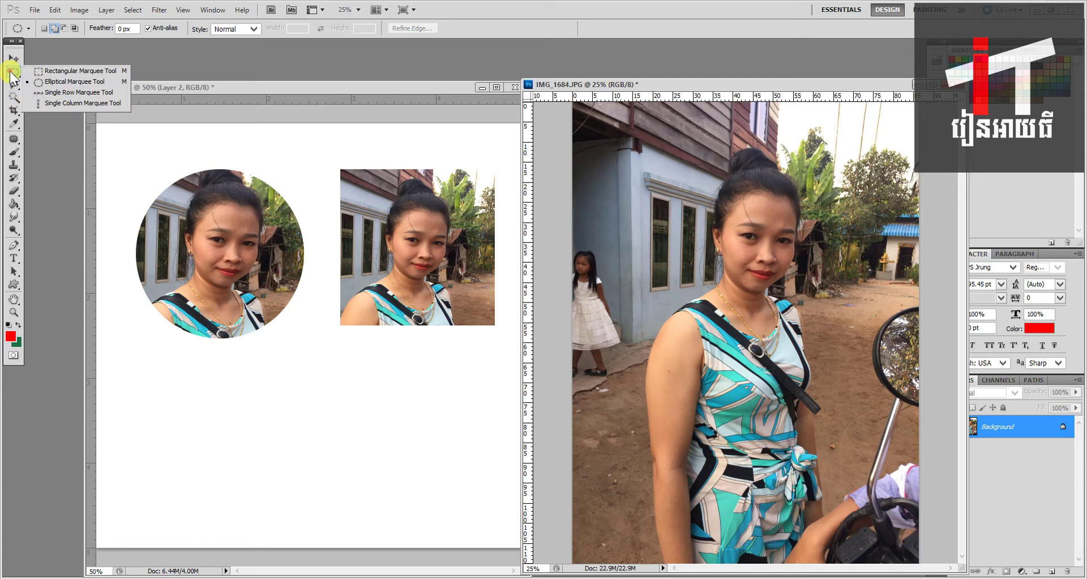
pyautogui.click(64, 92)
pyautogui.click(675, 303)
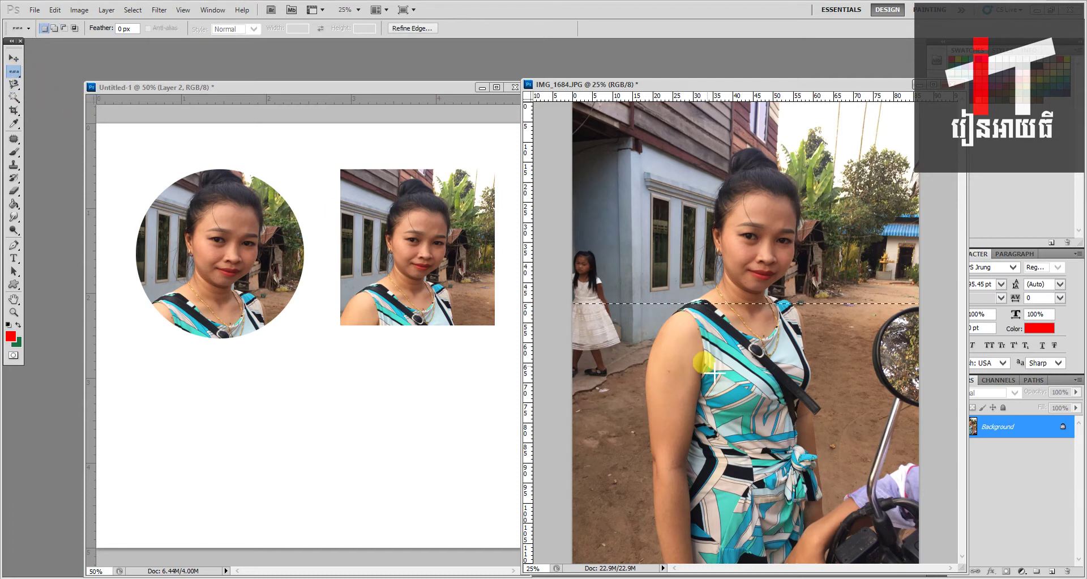
pyautogui.click(15, 58)
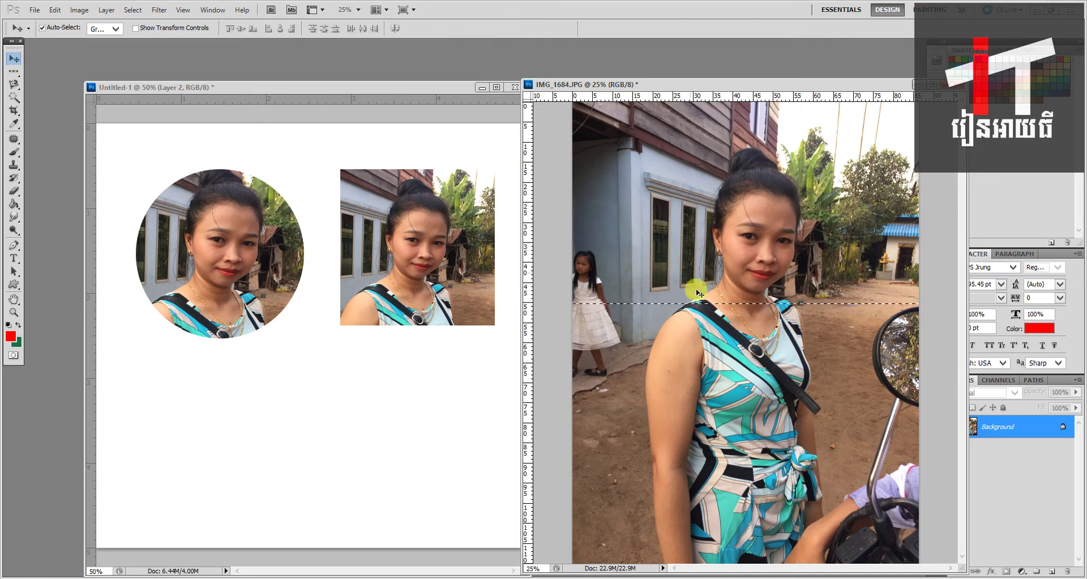
# Drag the pixel row into Untitled-1 as a horizontal line (Layer 3), dismissing locked-layer errors
pyautogui.moveTo(674, 355); pyautogui.dragTo(689, 311)
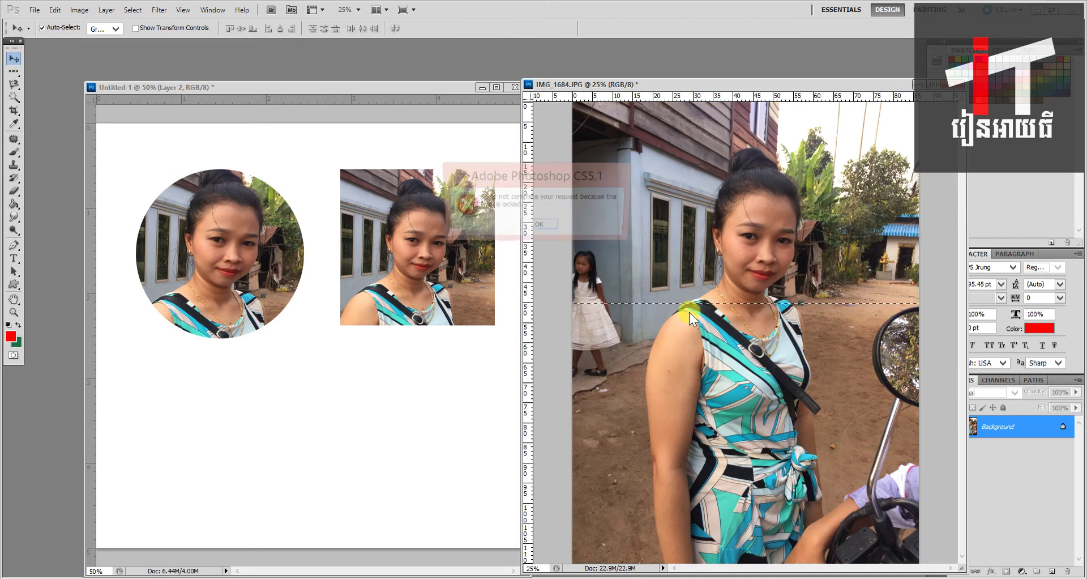
pyautogui.click(553, 230)
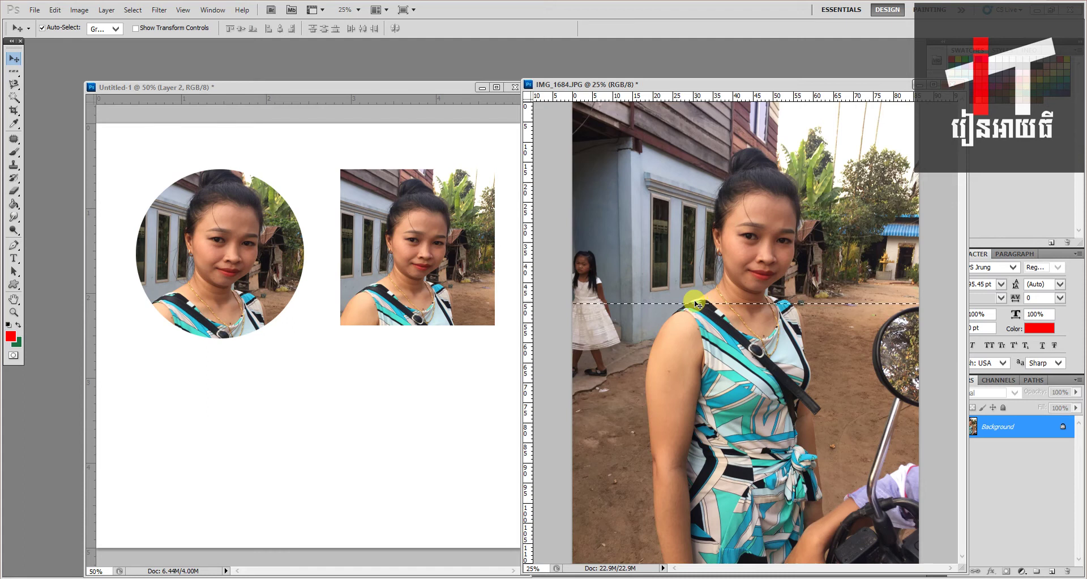
pyautogui.scroll(1, 697, 305)
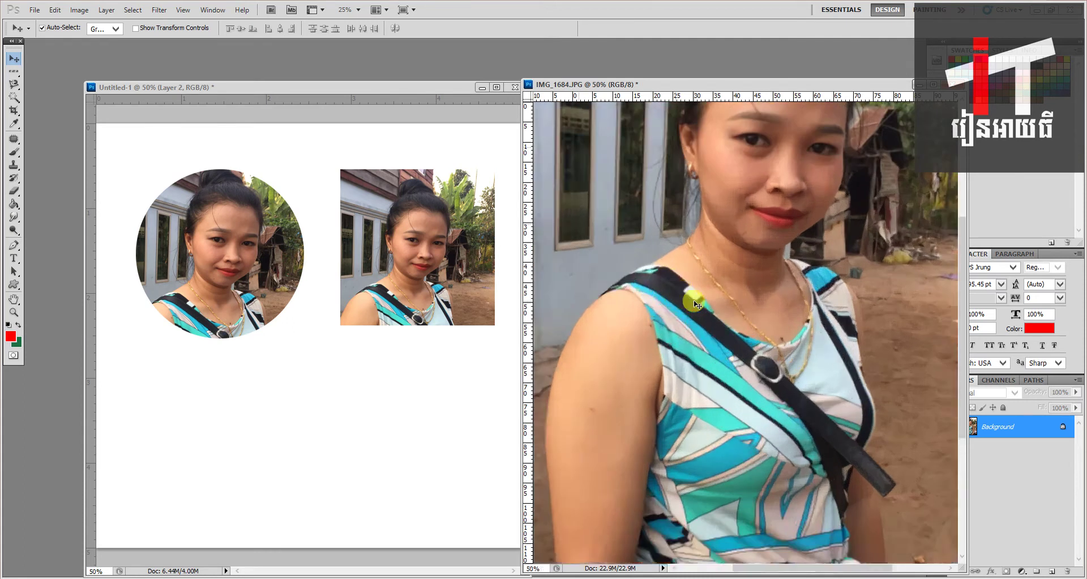
pyautogui.scroll(2, 697, 305)
pyautogui.scroll(2, 696, 305)
pyautogui.scroll(1, 697, 305)
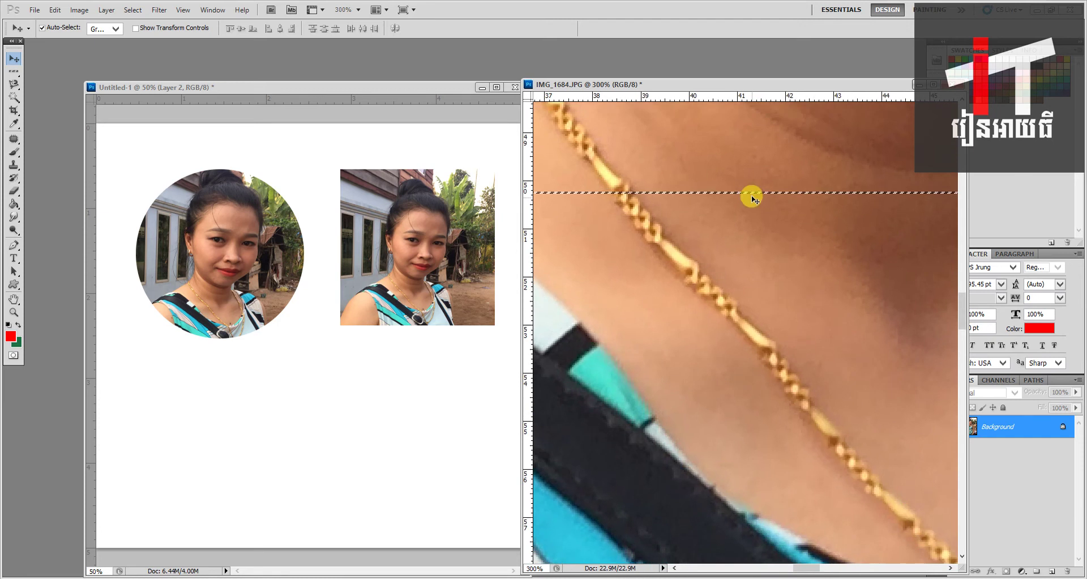
pyautogui.click(750, 194)
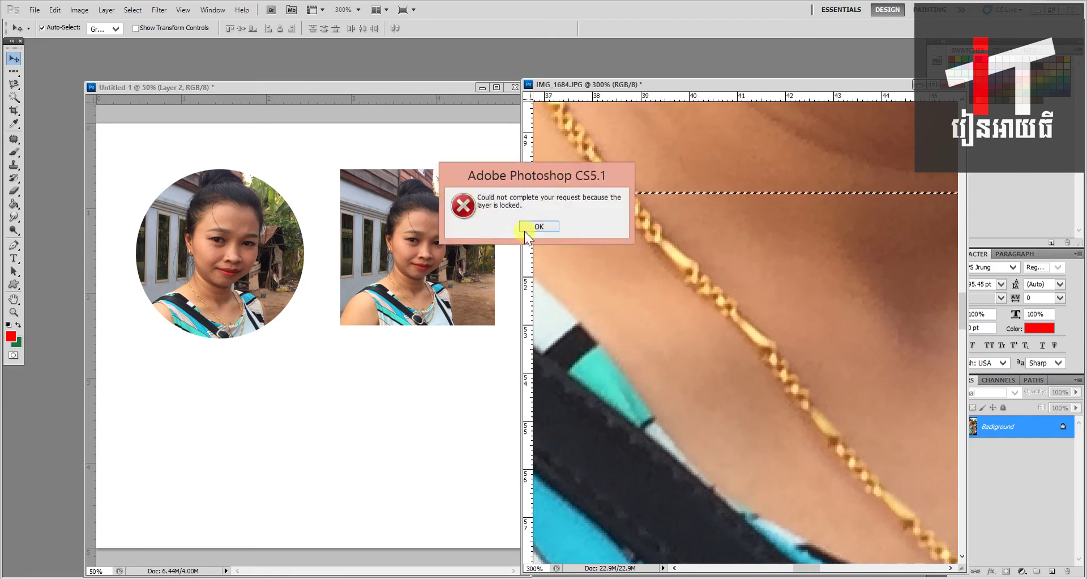
pyautogui.press('Return')
pyautogui.moveTo(651, 195)
pyautogui.mouseDown()
pyautogui.moveTo(653, 262)
pyautogui.moveTo(420, 405)
pyautogui.mouseUp()
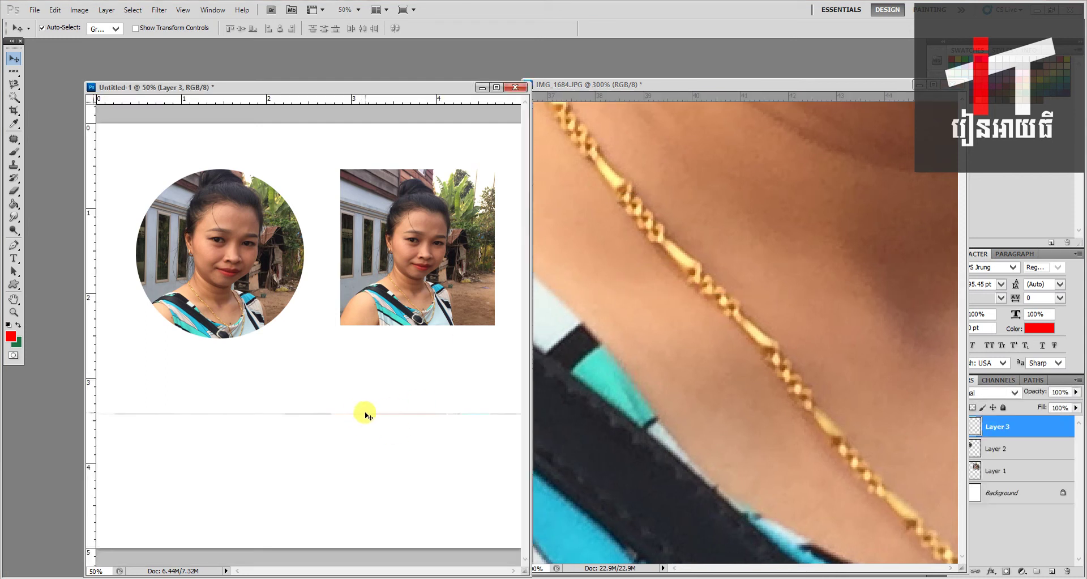
# Copy a single-pixel column from the photo into Untitled-1 as a vertical line, Layer 4
pyautogui.click(371, 378)
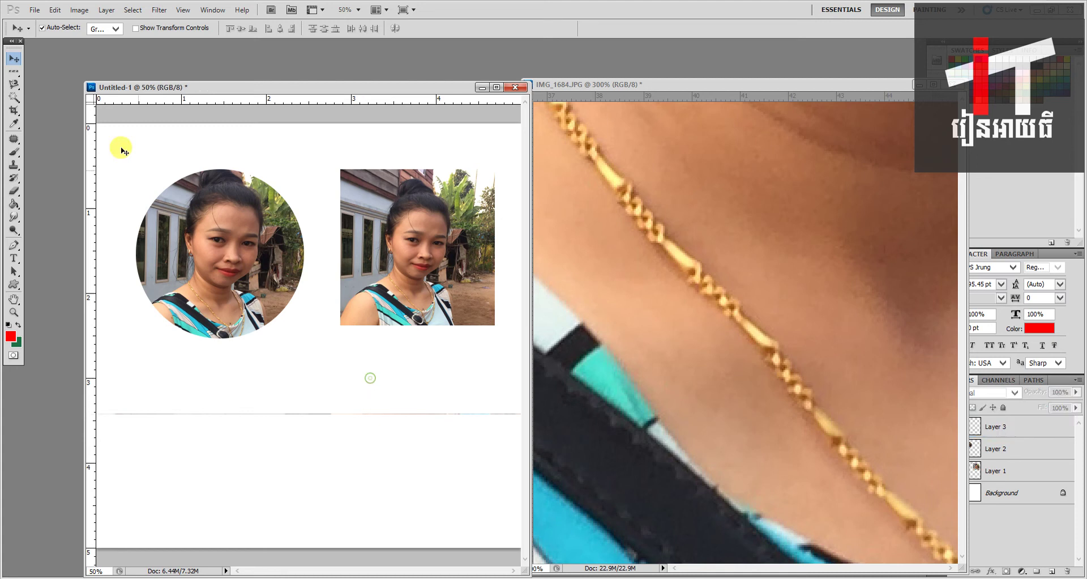
pyautogui.click(14, 71)
pyautogui.click(37, 97)
pyautogui.click(623, 283)
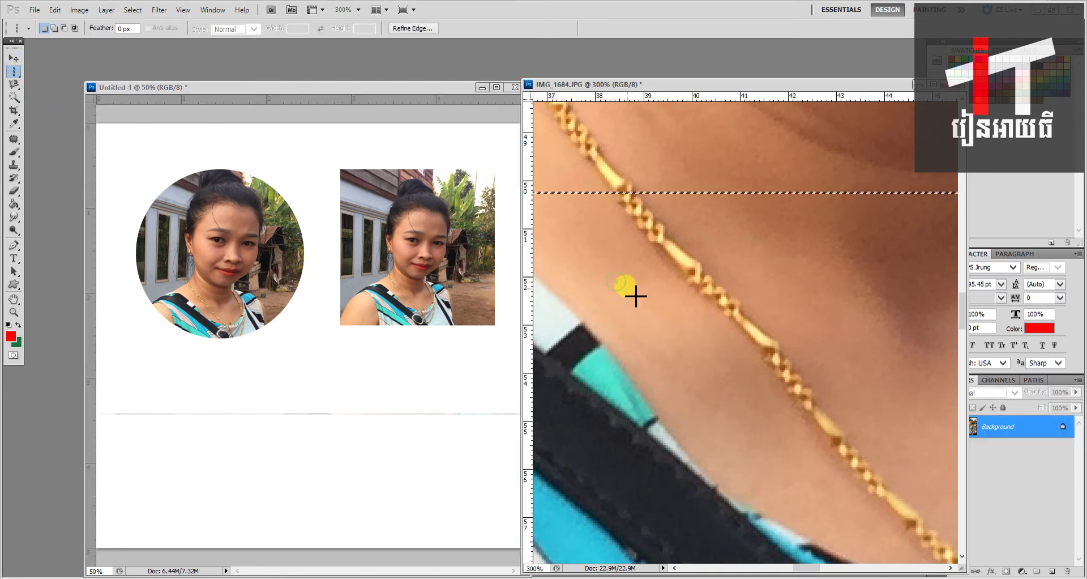
pyautogui.click(650, 262)
pyautogui.click(13, 58)
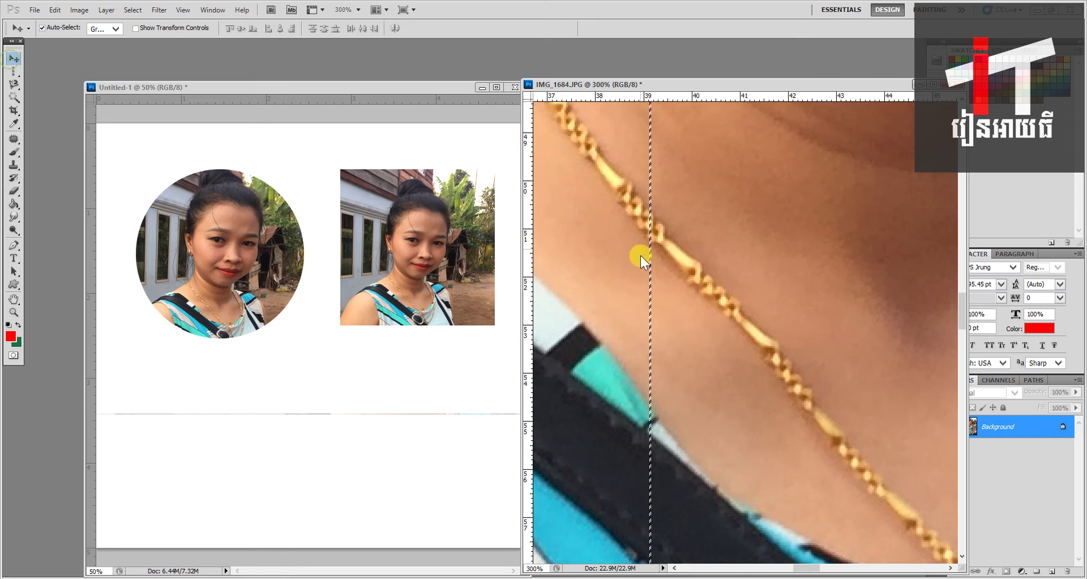
pyautogui.moveTo(643, 261)
pyautogui.mouseDown()
pyautogui.moveTo(395, 325)
pyautogui.moveTo(398, 405)
pyautogui.mouseUp()
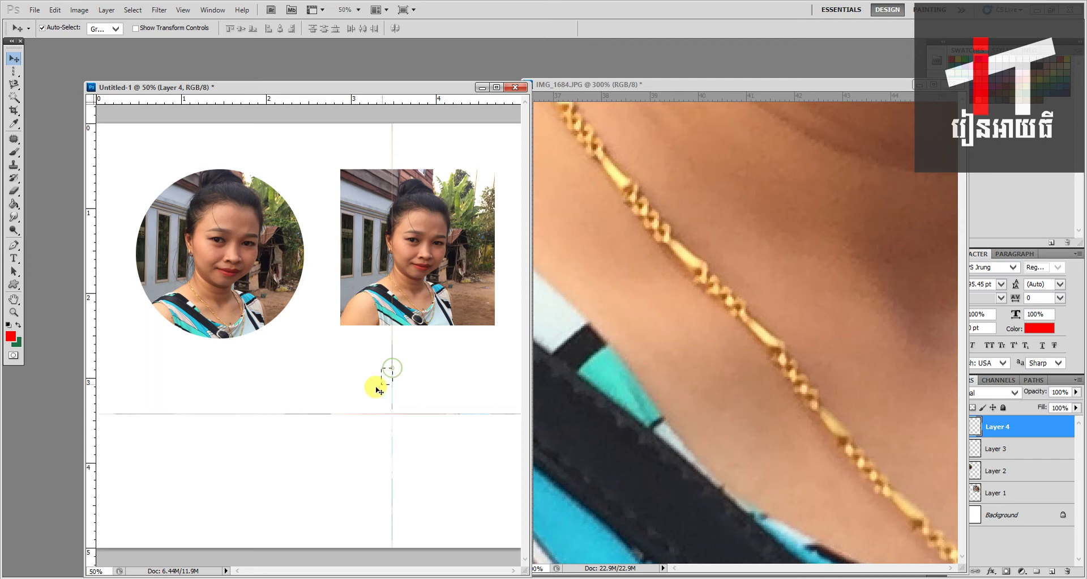
# Retry moving the column in the photo, dismiss the locked-layer error, and zoom out
pyautogui.click(716, 366)
pyautogui.click(804, 258)
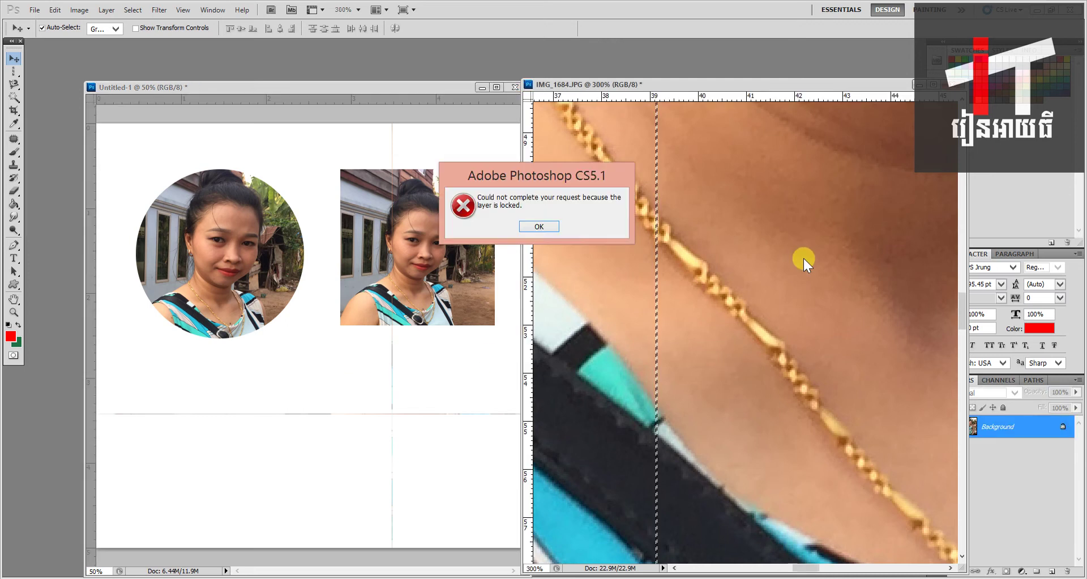
pyautogui.press('Return')
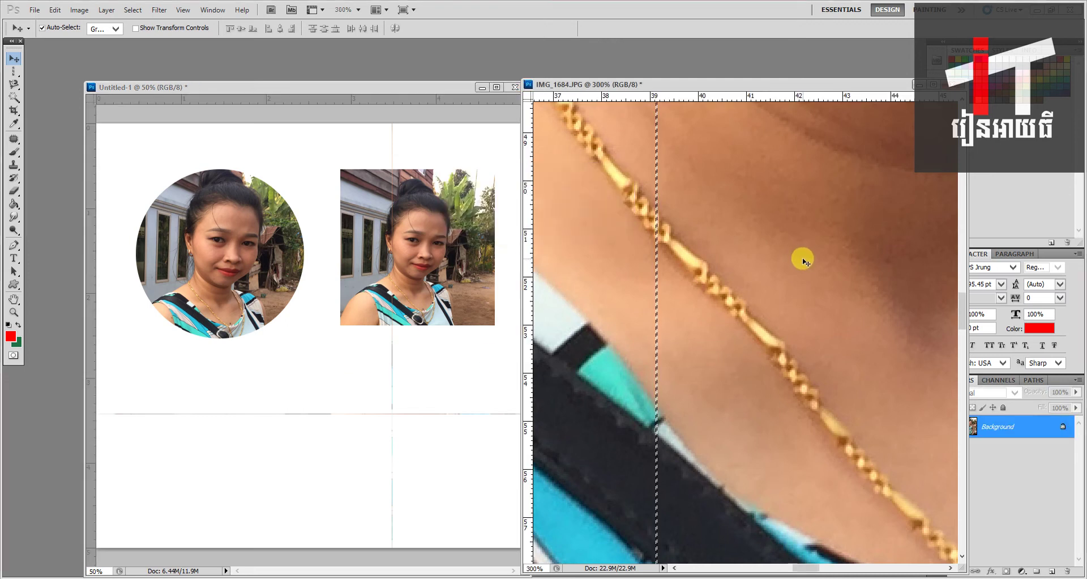
pyautogui.hotkey('ctrl', '-')
pyautogui.hotkey('ctrl', '-')
pyautogui.hotkey('ctrl', '-')
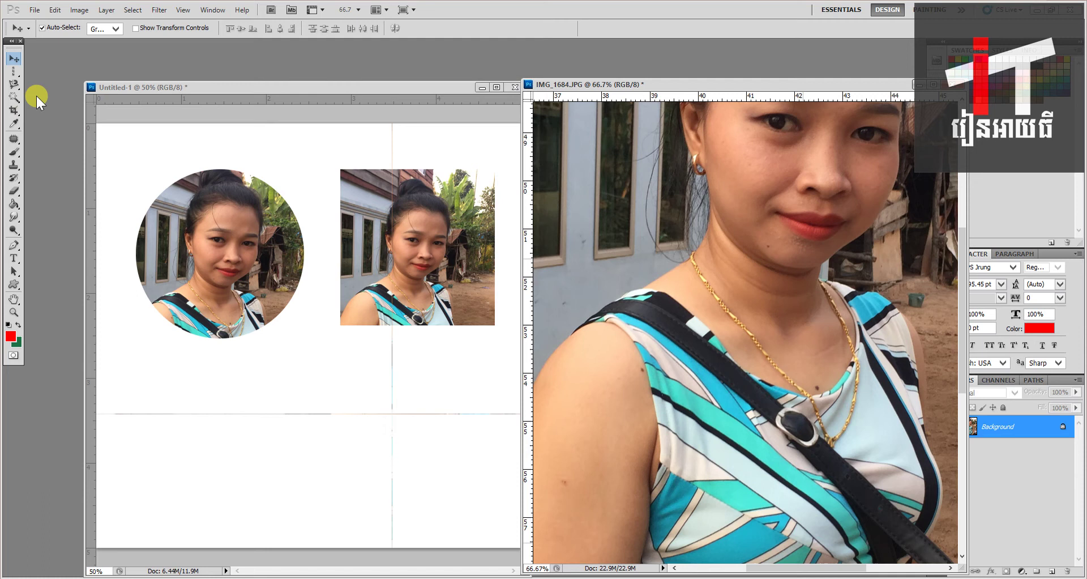
# Zoom IMG_1684 out to 33.3% and choose the freehand Lasso Tool with a 50 px feather
pyautogui.click(12, 71)
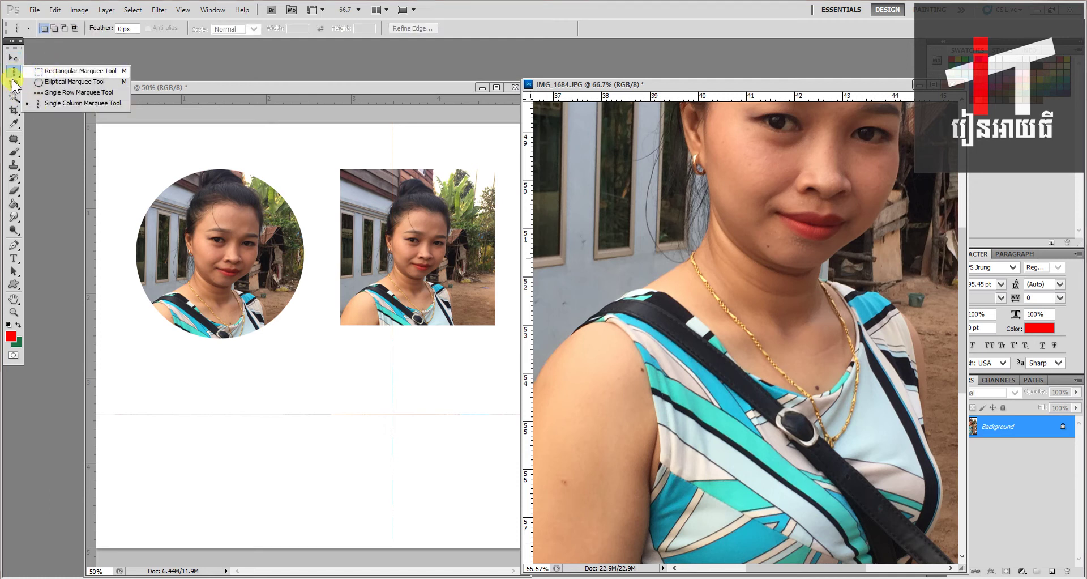
pyautogui.click(12, 85)
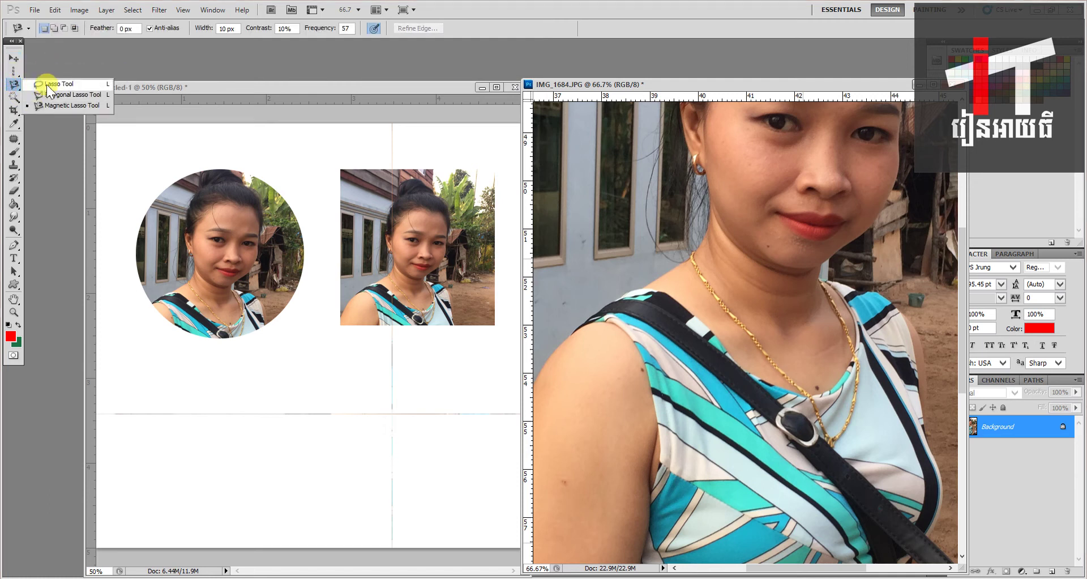
pyautogui.click(749, 83)
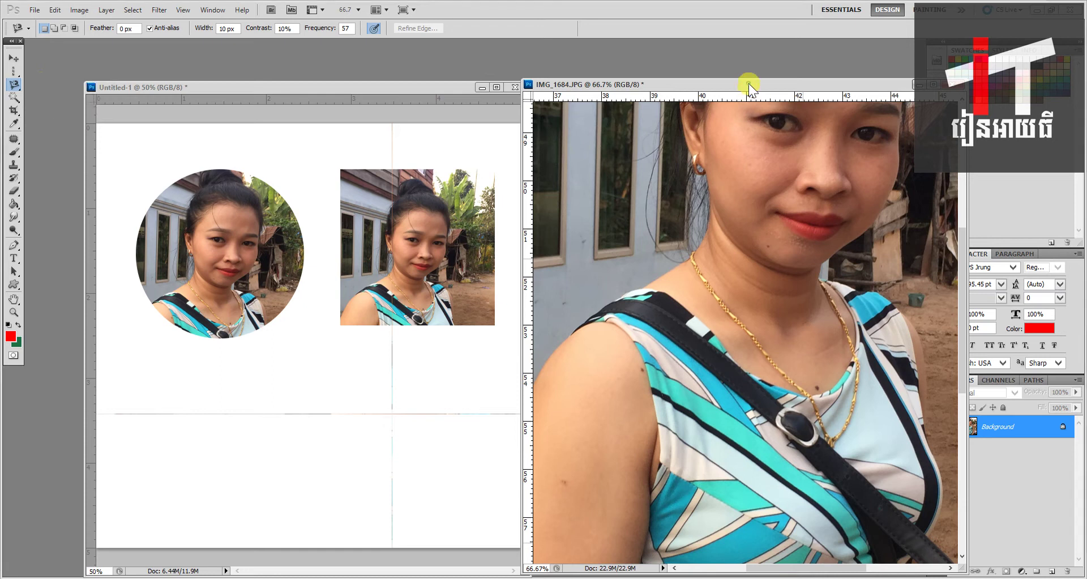
pyautogui.hotkey('ctrl', '-')
pyautogui.hotkey('ctrl', '-')
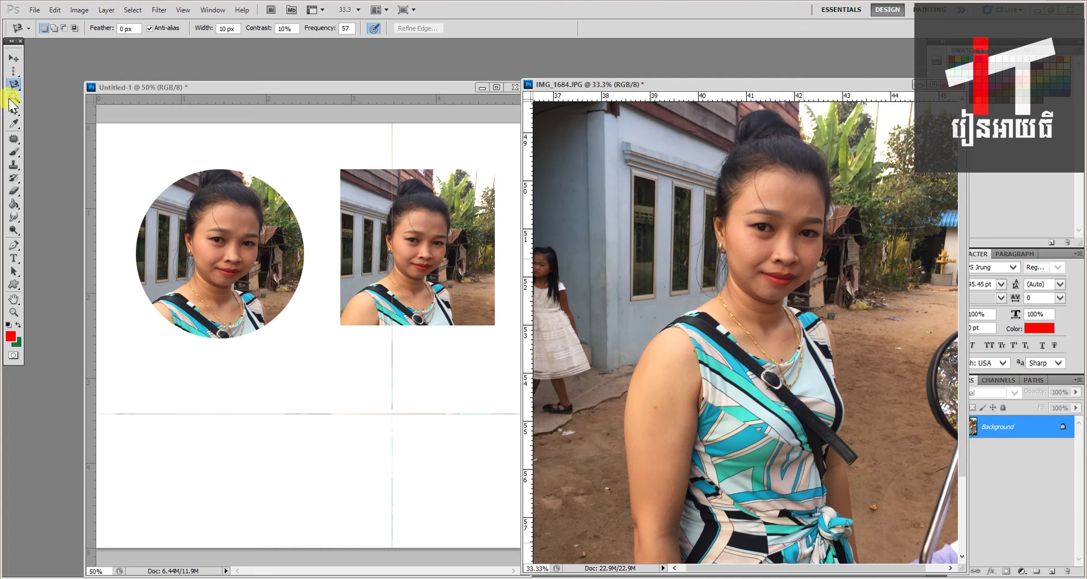
pyautogui.moveTo(20, 85); pyautogui.dragTo(51, 91)
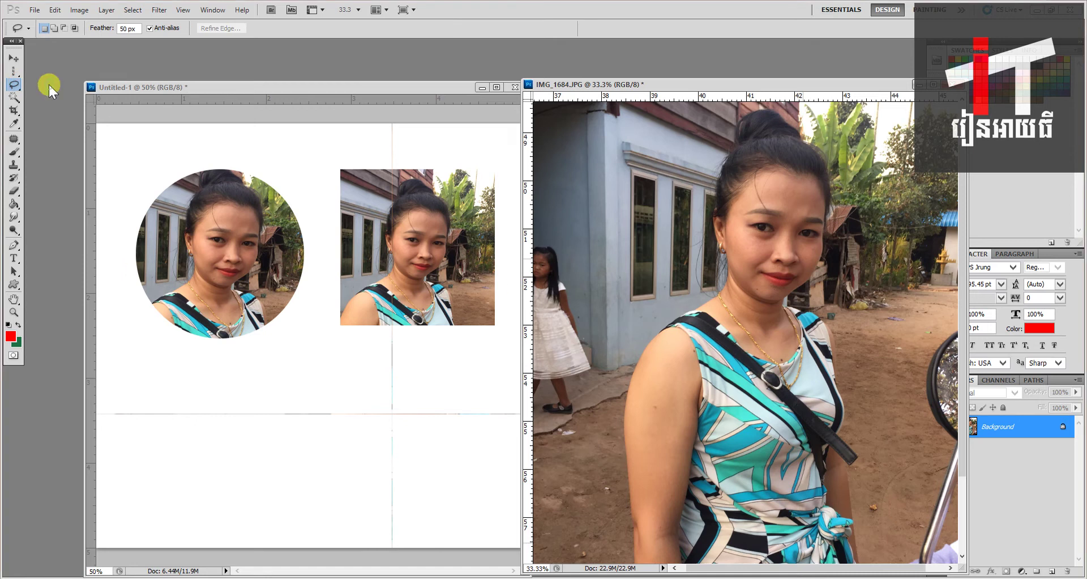
# Draw a small round, 50 px-feathered lasso loop on the blue wall left of the woman
pyautogui.hotkey('ctrl', '+')
pyautogui.hotkey('ctrl', '+')
pyautogui.hotkey('ctrl', '+')
pyautogui.hotkey('ctrl', '+')
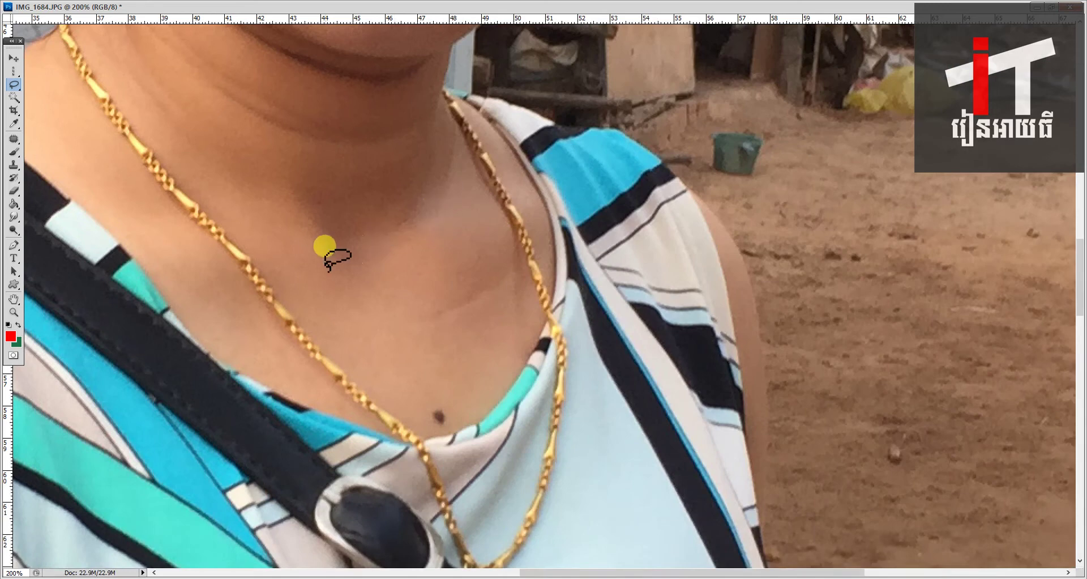
pyautogui.press('space')
pyautogui.moveTo(205, 196)
pyautogui.mouseDown()
pyautogui.moveTo(543, 322)
pyautogui.moveTo(526, 177)
pyautogui.moveTo(472, 358)
pyautogui.moveTo(552, 206)
pyautogui.mouseUp()
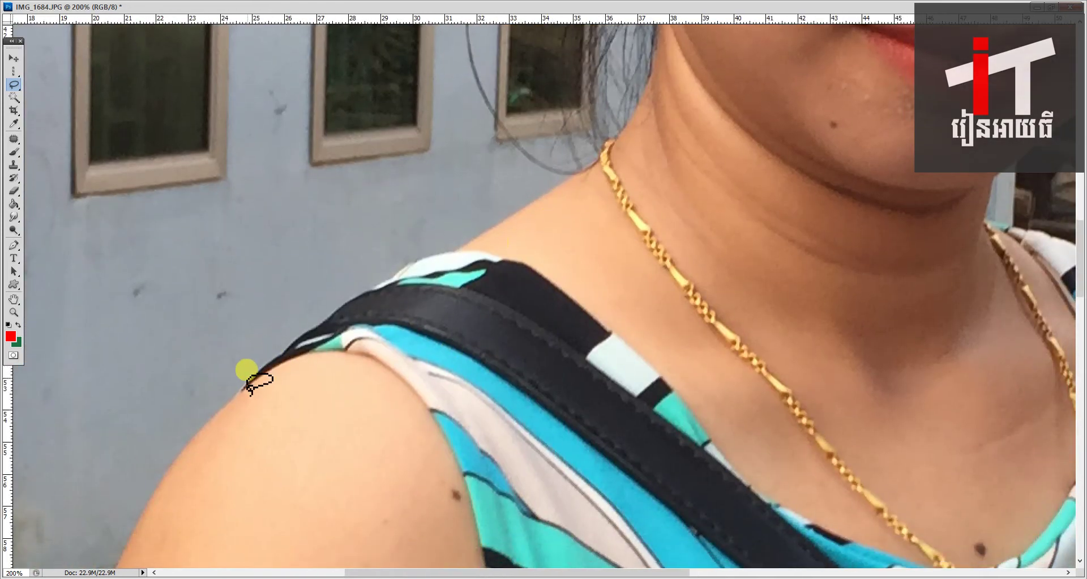
pyautogui.hotkey('ctrl', '-')
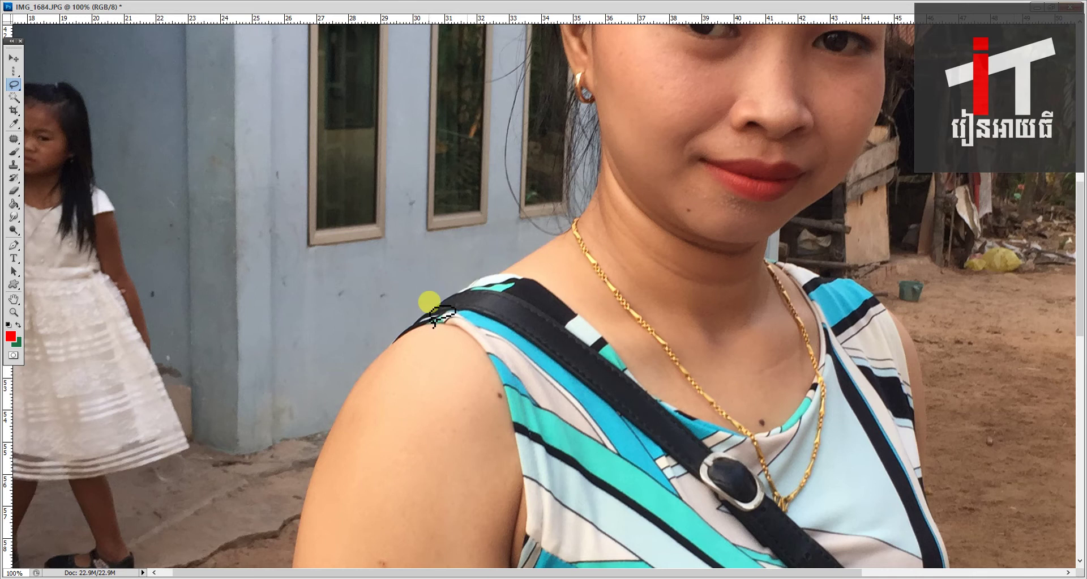
pyautogui.moveTo(271, 246); pyautogui.dragTo(230, 313)
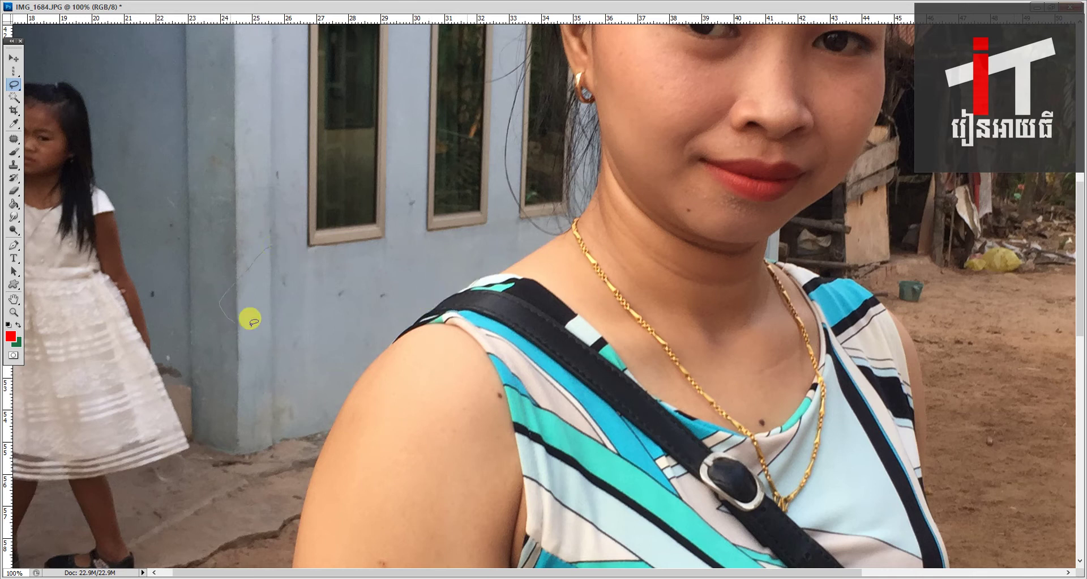
pyautogui.moveTo(272, 242); pyautogui.dragTo(273, 243)
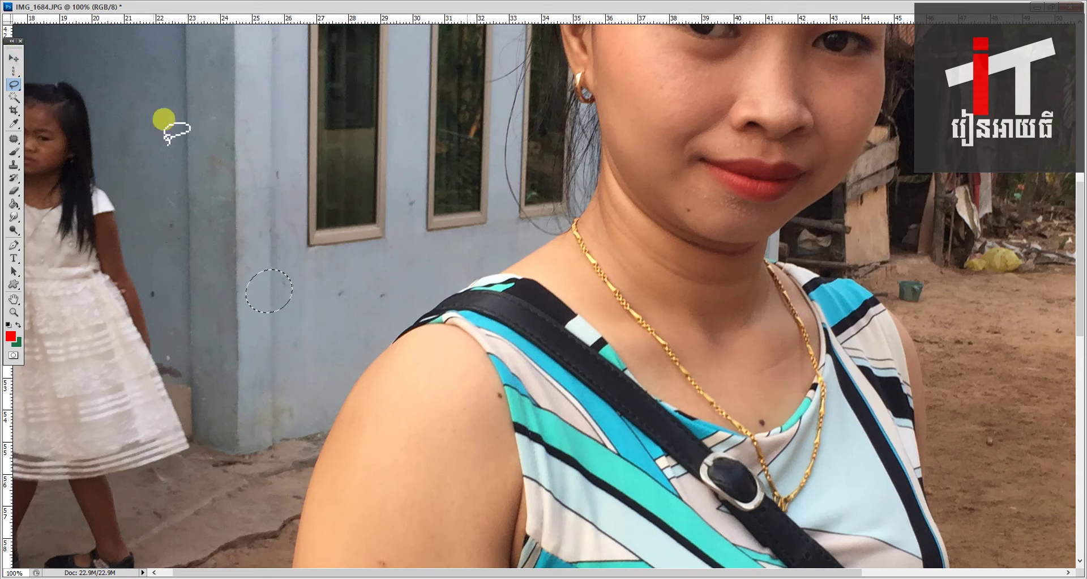
pyautogui.click(1056, 8)
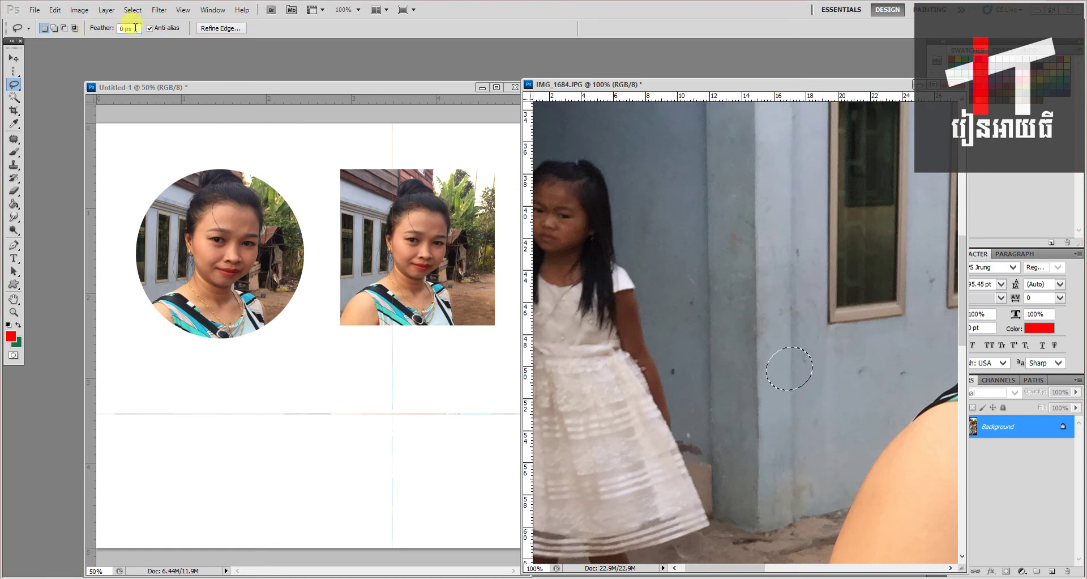
# Lasso a small wall patch and shift it aside, revealing the green background colour
pyautogui.moveTo(668, 228)
pyautogui.mouseDown()
pyautogui.moveTo(643, 232)
pyautogui.moveTo(668, 228)
pyautogui.mouseUp()
pyautogui.moveTo(725, 201); pyautogui.dragTo(708, 211)
pyautogui.click(789, 256)
pyautogui.moveTo(799, 235); pyautogui.dragTo(799, 262)
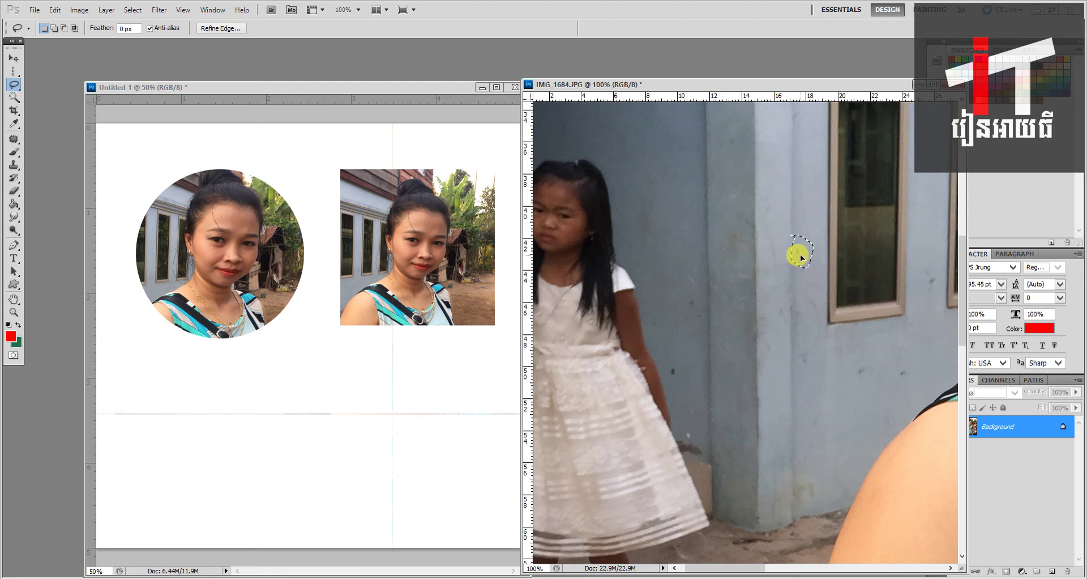
pyautogui.click(13, 59)
pyautogui.moveTo(800, 247); pyautogui.dragTo(815, 197)
pyautogui.moveTo(808, 251); pyautogui.dragTo(801, 258)
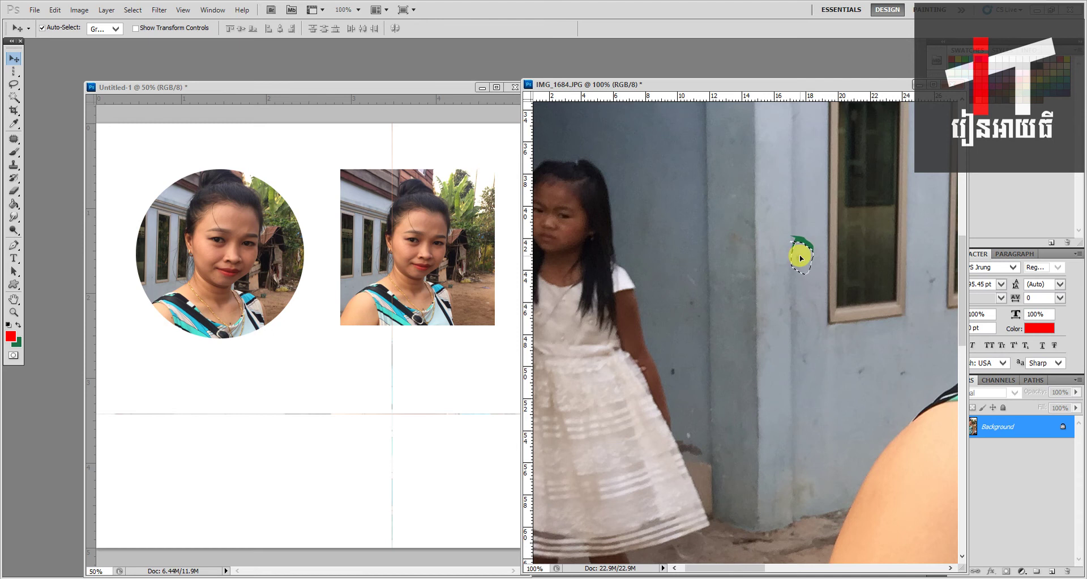
pyautogui.moveTo(800, 258); pyautogui.dragTo(824, 256)
# Reselect the freehand Lasso and return to the photo, panned to the woman's shoulder
pyautogui.click(345, 195)
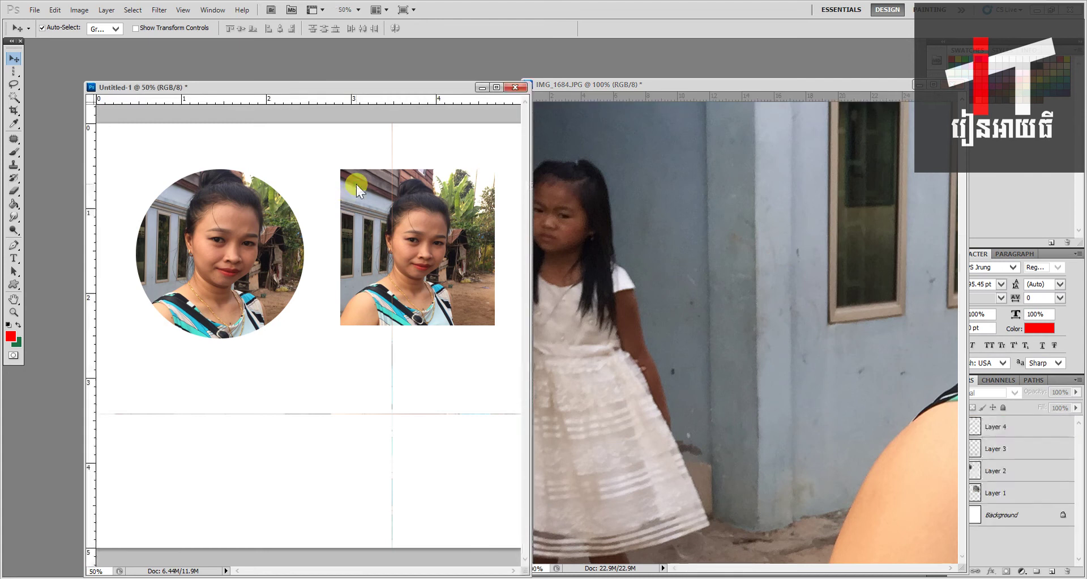
pyautogui.click(14, 84)
pyautogui.rightClick(14, 83)
pyautogui.click(49, 85)
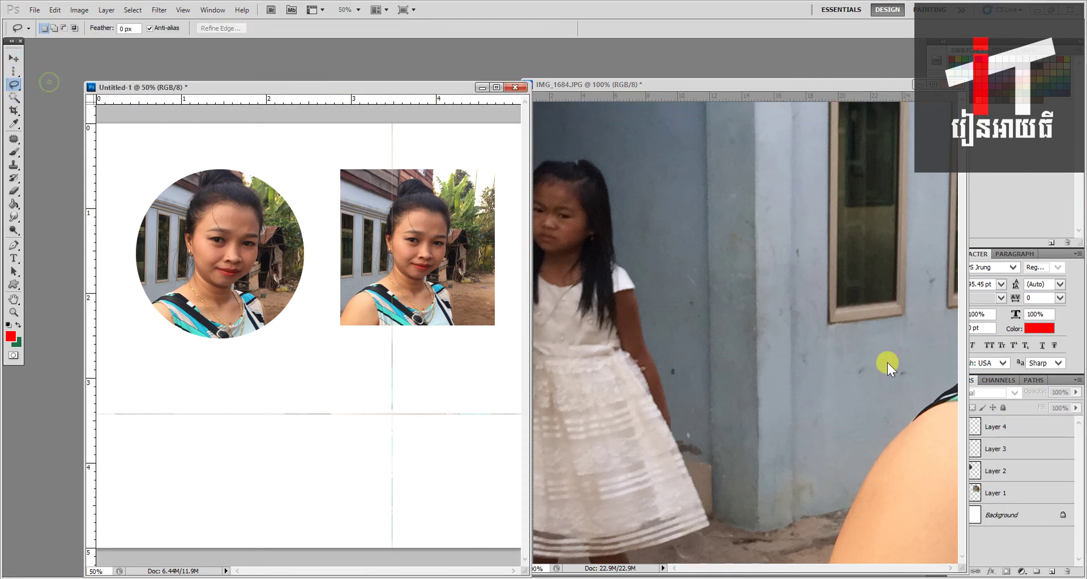
pyautogui.click(708, 321)
pyautogui.moveTo(821, 357)
pyautogui.mouseDown()
pyautogui.moveTo(692, 352)
pyautogui.moveTo(694, 452)
pyautogui.moveTo(607, 487)
pyautogui.mouseUp()
# Trace a freehand outline around the woman's head, bun and neck, and drag it onto Untitled-1
pyautogui.hotkey('ctrl', 'r')
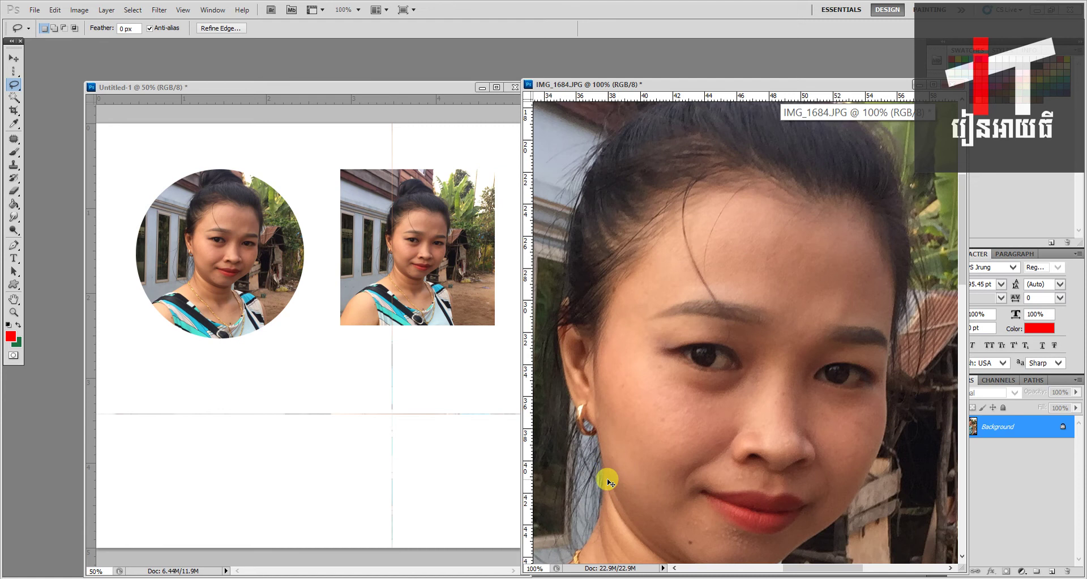
pyautogui.hotkey('ctrl', '-')
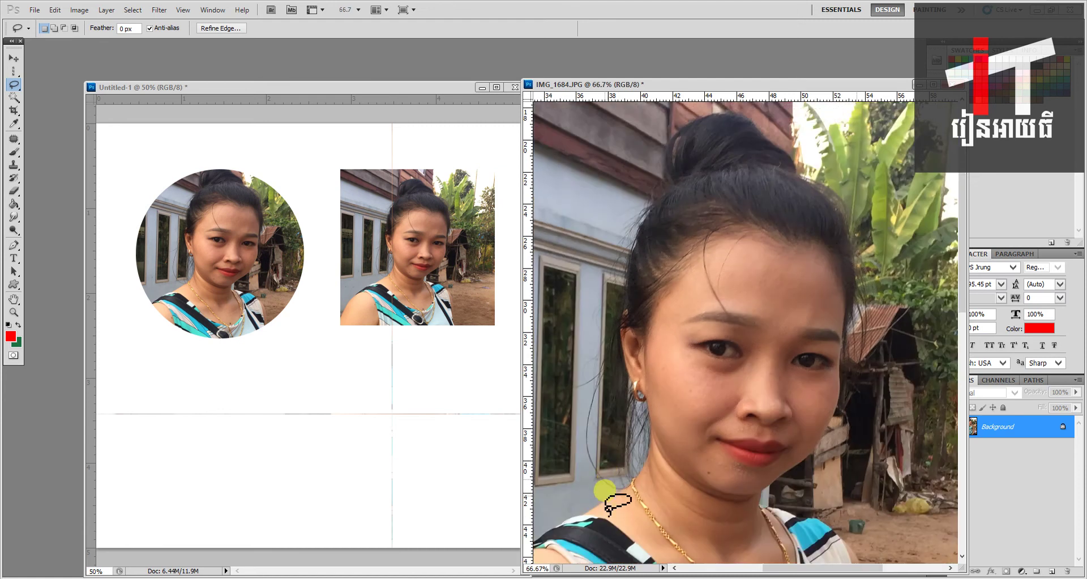
pyautogui.moveTo(607, 494)
pyautogui.mouseDown()
pyautogui.moveTo(652, 418)
pyautogui.moveTo(626, 366)
pyautogui.mouseUp()
pyautogui.moveTo(618, 328)
pyautogui.mouseDown()
pyautogui.moveTo(679, 164)
pyautogui.moveTo(680, 129)
pyautogui.moveTo(751, 108)
pyautogui.moveTo(777, 134)
pyautogui.mouseUp()
pyautogui.moveTo(801, 175)
pyautogui.mouseDown()
pyautogui.moveTo(848, 218)
pyautogui.moveTo(848, 356)
pyautogui.moveTo(820, 444)
pyautogui.moveTo(781, 494)
pyautogui.mouseUp()
pyautogui.moveTo(646, 547); pyautogui.dragTo(575, 538)
pyautogui.moveTo(612, 489); pyautogui.dragTo(623, 340)
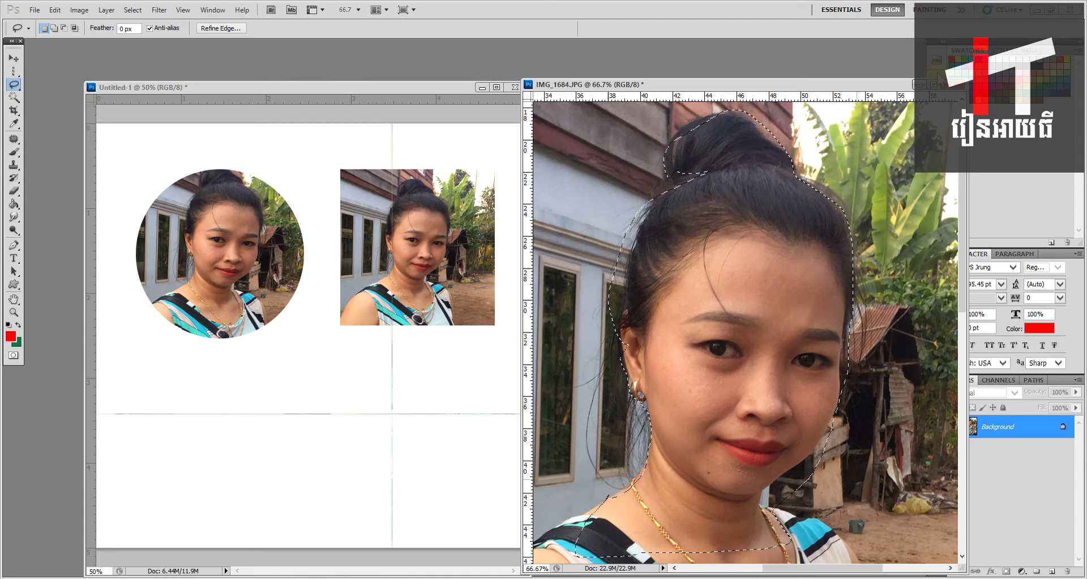
pyautogui.click(14, 58)
pyautogui.moveTo(762, 290)
pyautogui.mouseDown()
pyautogui.moveTo(291, 419)
pyautogui.moveTo(346, 310)
pyautogui.mouseUp()
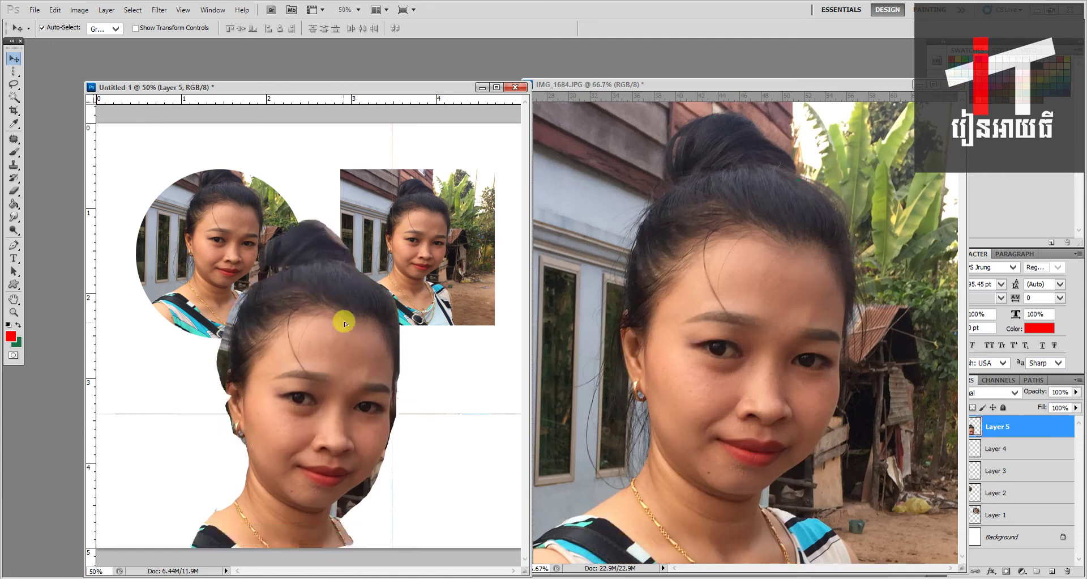
# Scale the Layer 5 head to about 49.93% and place it below the circle crop
pyautogui.hotkey('ctrl', 't')
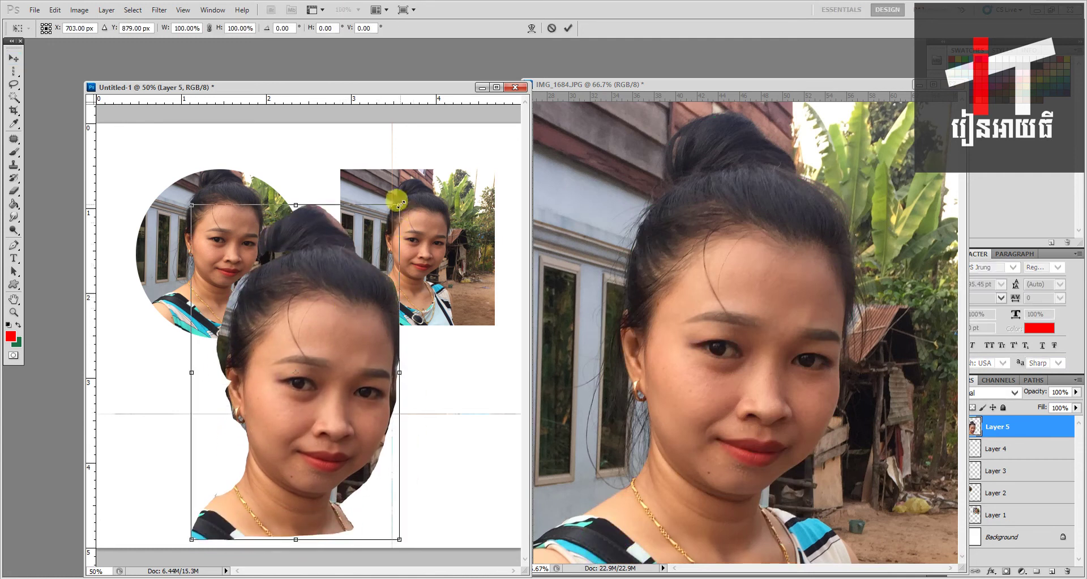
pyautogui.moveTo(400, 205); pyautogui.dragTo(297, 391)
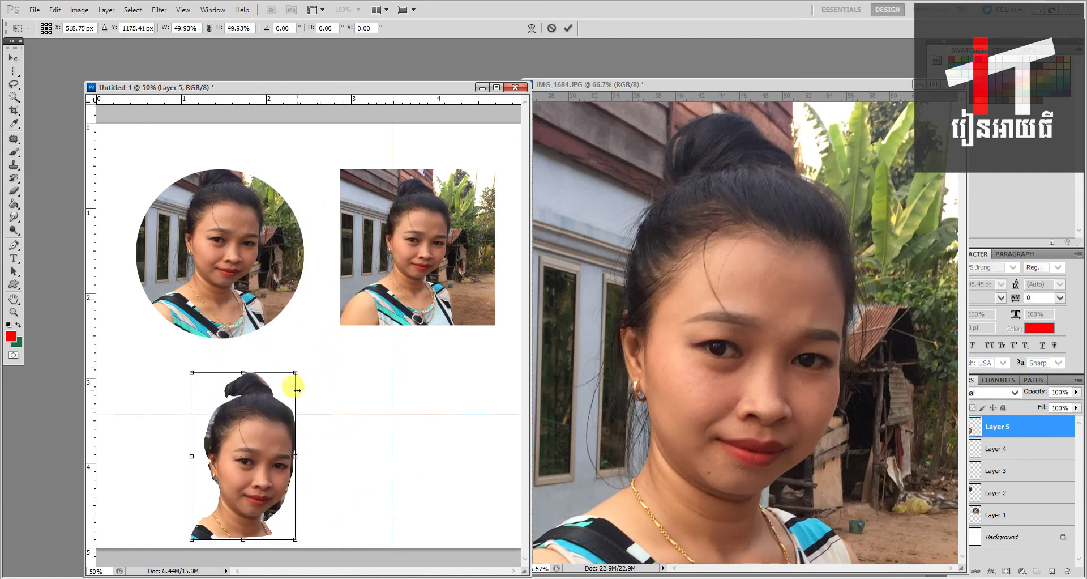
pyautogui.press('Return')
pyautogui.moveTo(266, 437); pyautogui.dragTo(221, 405)
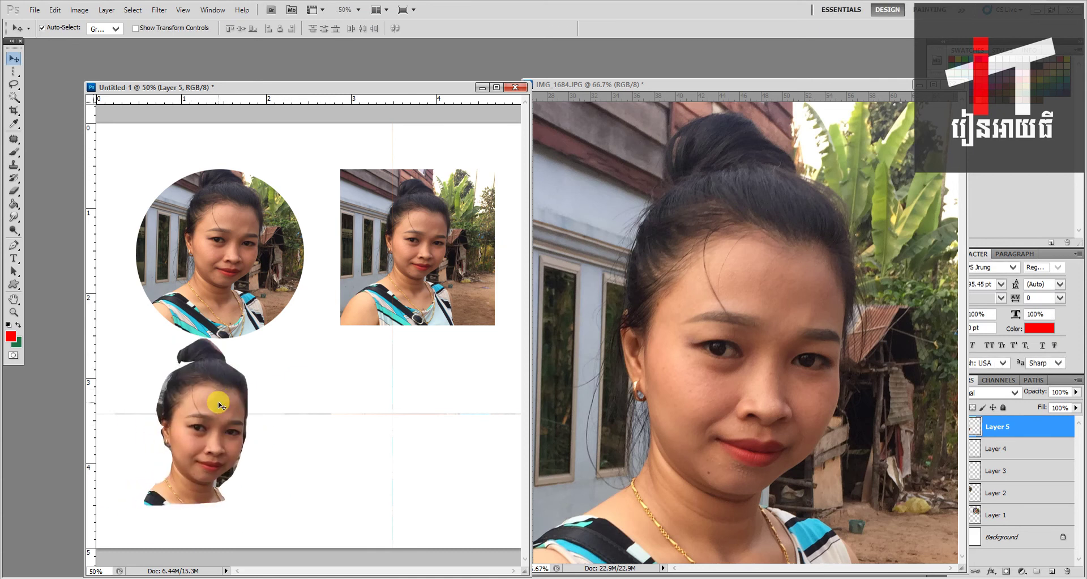
pyautogui.click(571, 444)
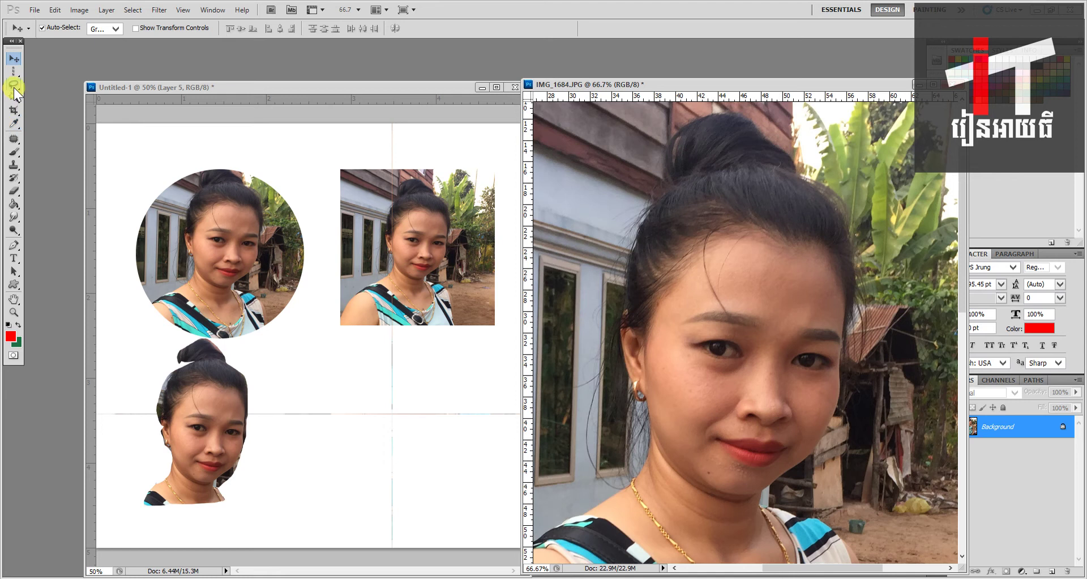
pyautogui.moveTo(14, 86); pyautogui.dragTo(45, 98)
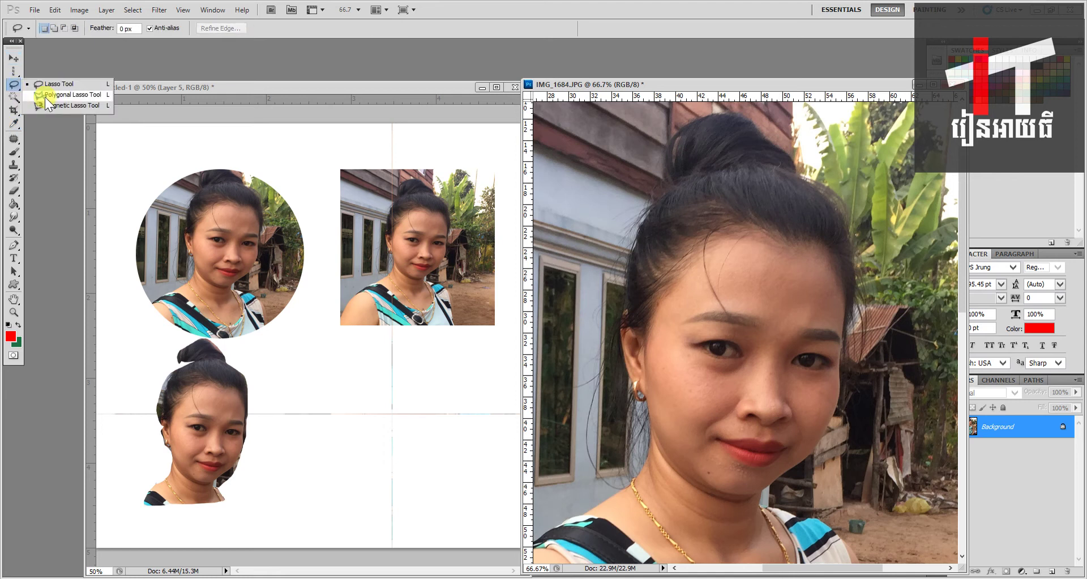
# With the Polygonal Lasso, place points up the neck, past the ear, to the hair bun
pyautogui.click(45, 97)
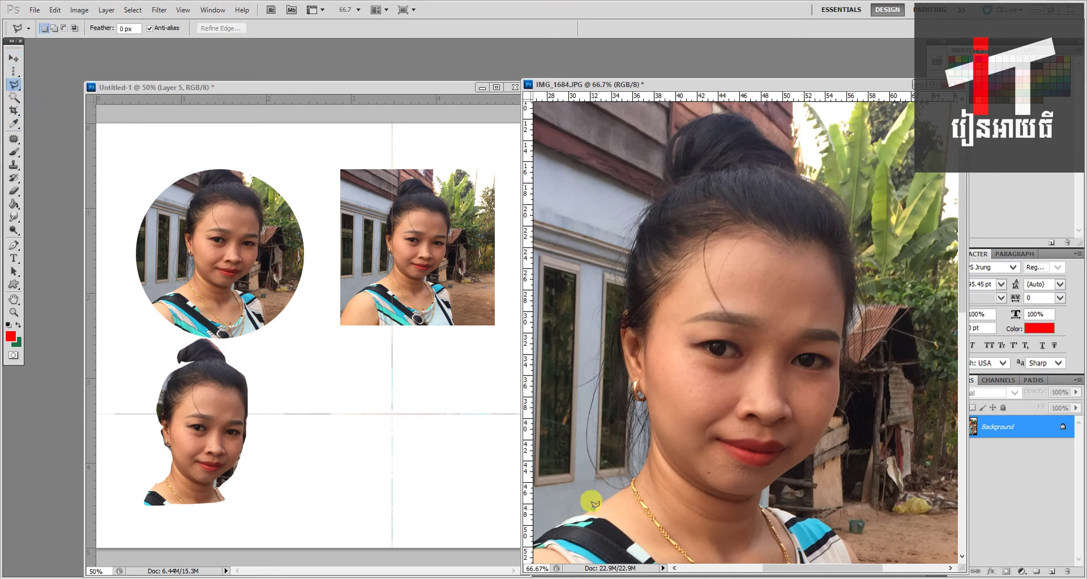
pyautogui.click(634, 470)
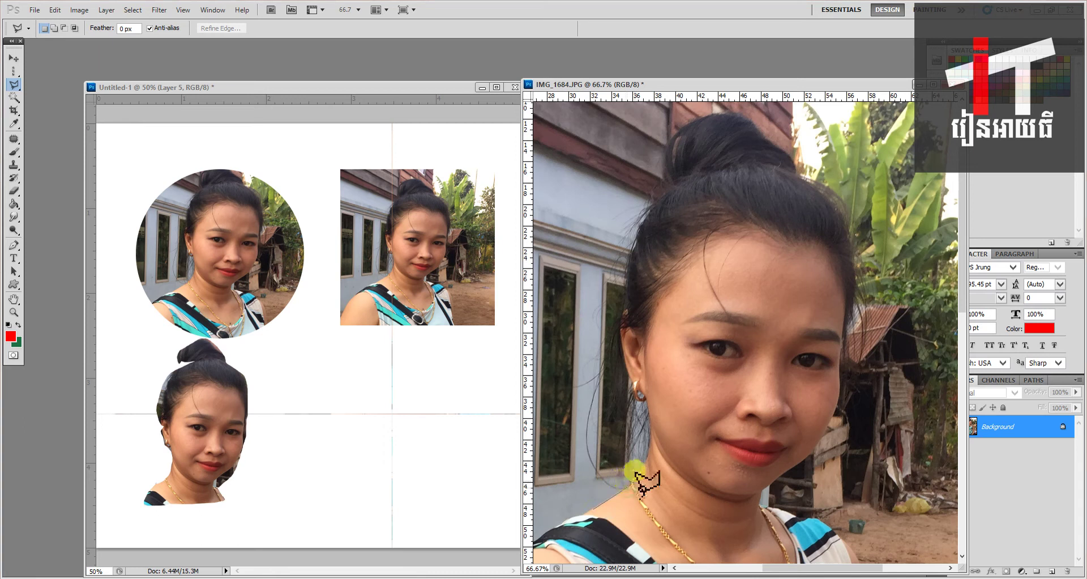
pyautogui.click(642, 444)
pyautogui.click(642, 424)
pyautogui.click(642, 398)
pyautogui.click(638, 377)
pyautogui.click(610, 334)
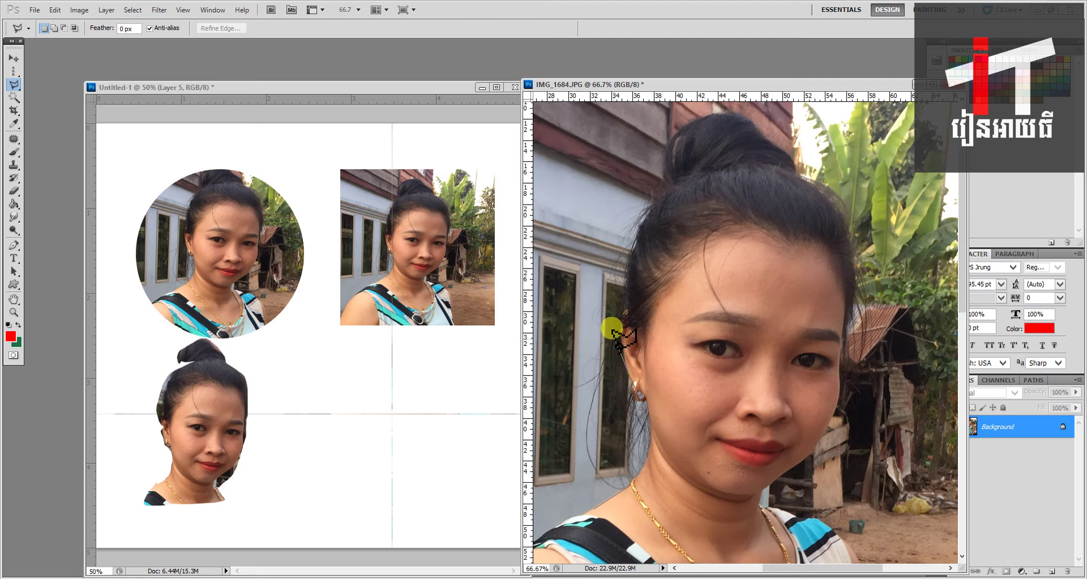
pyautogui.click(624, 322)
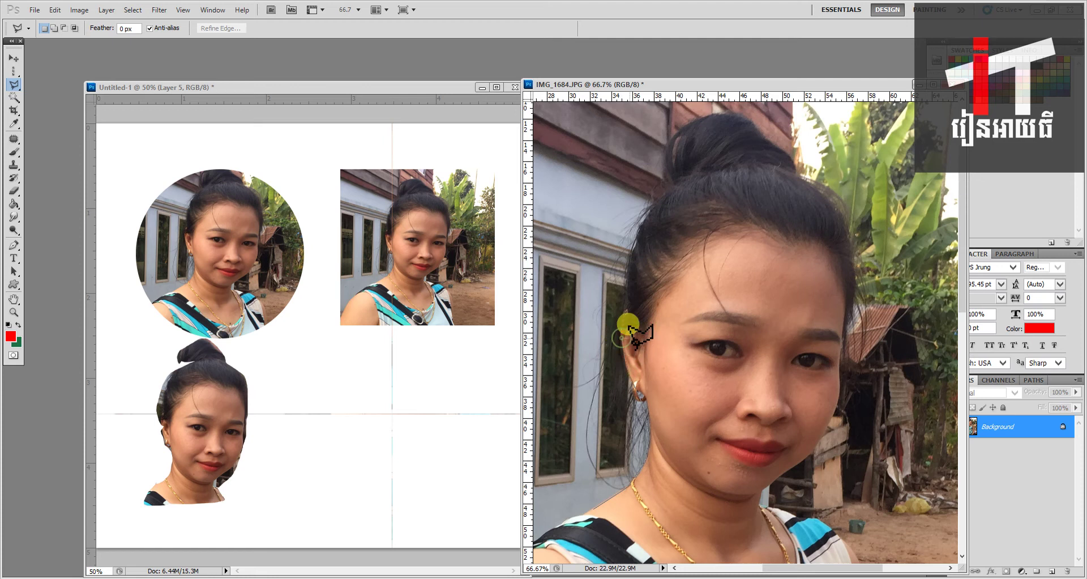
pyautogui.click(628, 282)
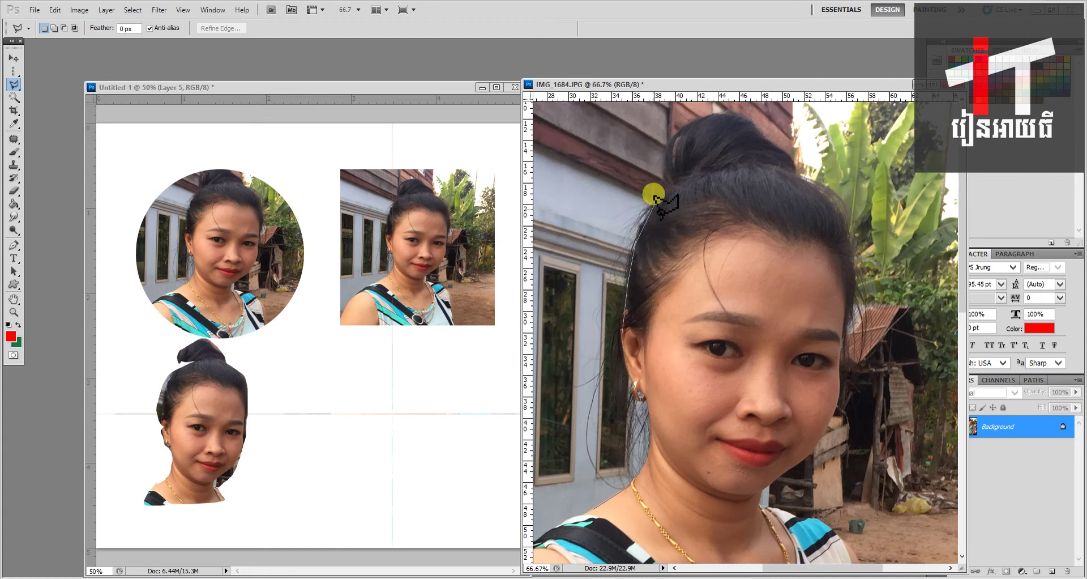
pyautogui.click(676, 178)
pyautogui.click(668, 158)
pyautogui.click(681, 123)
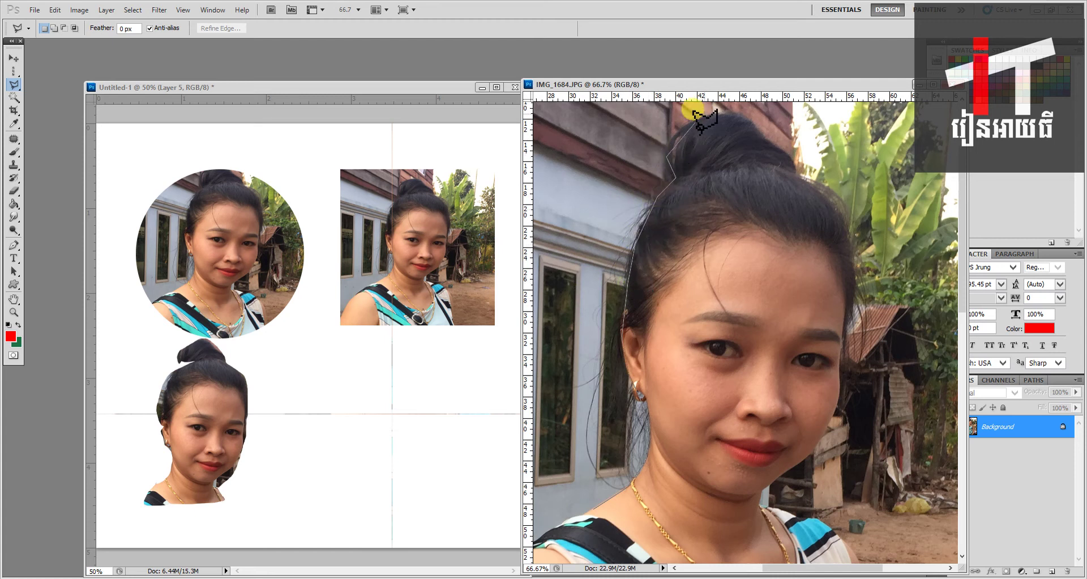
# Continue the straight-edged outline over the bun, down the right side and shoulder, and close it
pyautogui.click(731, 113)
pyautogui.click(764, 128)
pyautogui.click(799, 165)
pyautogui.click(850, 243)
pyautogui.click(847, 304)
pyautogui.click(839, 377)
pyautogui.click(836, 415)
pyautogui.click(814, 451)
pyautogui.click(783, 496)
pyautogui.click(824, 533)
pyautogui.click(799, 554)
pyautogui.click(589, 499)
pyautogui.doubleClick(599, 497)
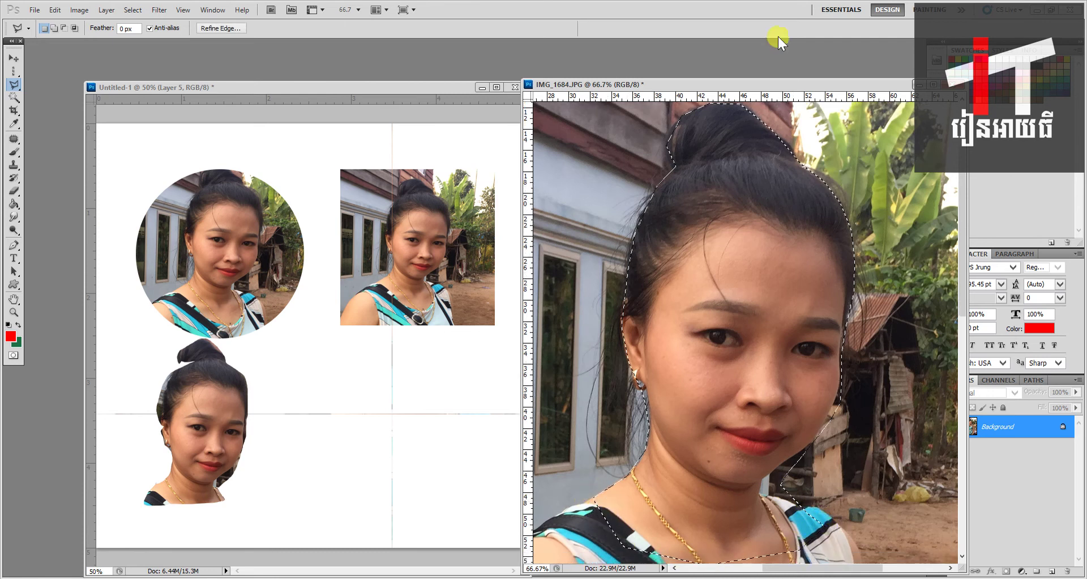
# Drag the polygonal head into Untitled-1 as Layer 6 and shrink it to about 59% beside the first cutout
pyautogui.click(15, 58)
pyautogui.moveTo(599, 357)
pyautogui.mouseDown()
pyautogui.moveTo(315, 439)
pyautogui.moveTo(361, 400)
pyautogui.mouseUp()
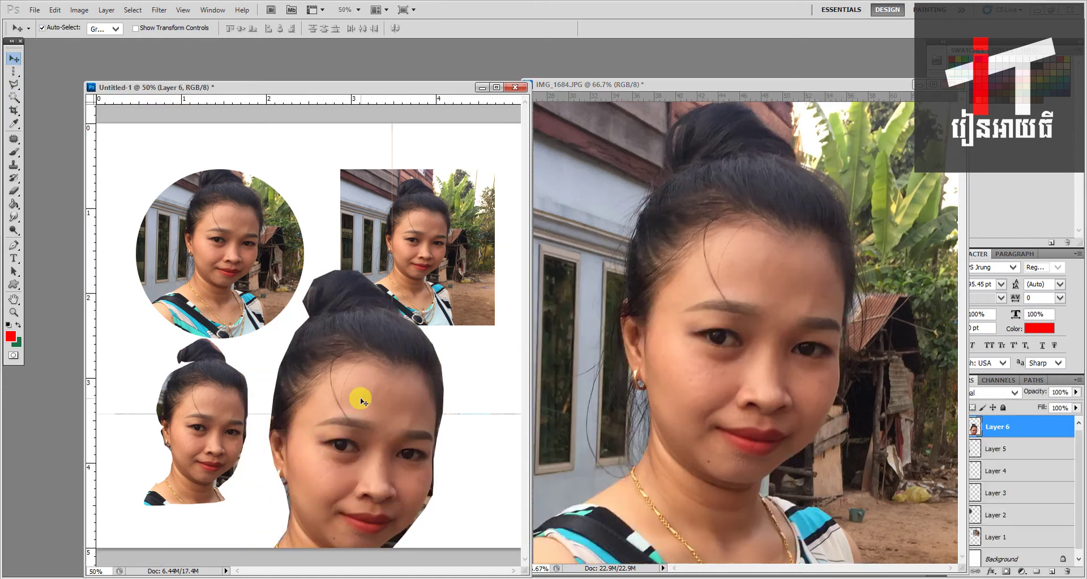
pyautogui.hotkey('ctrl', 't')
pyautogui.moveTo(439, 269); pyautogui.dragTo(351, 437)
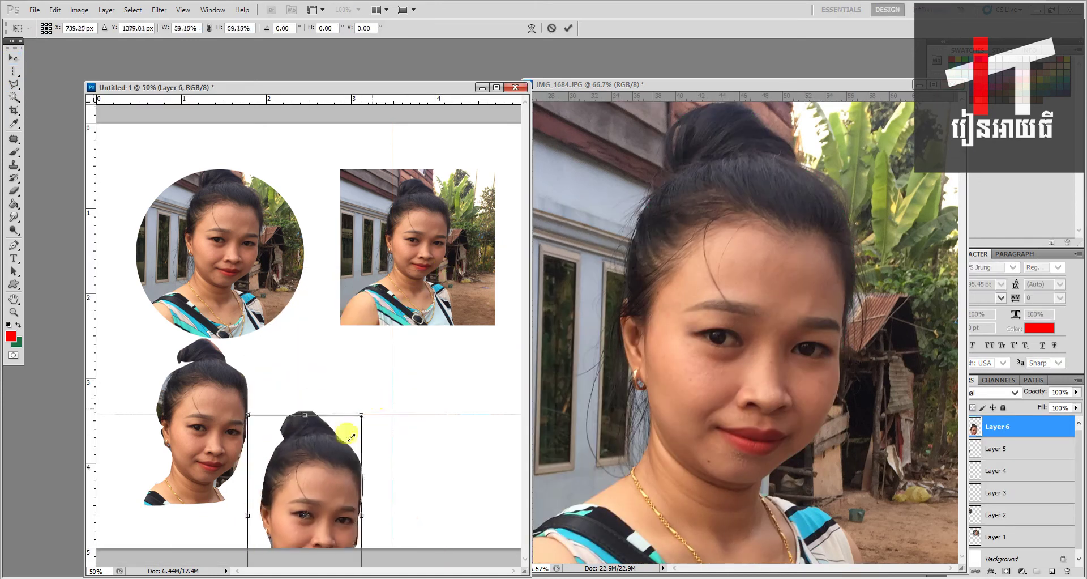
pyautogui.moveTo(351, 401); pyautogui.dragTo(364, 396)
pyautogui.moveTo(389, 337); pyautogui.dragTo(365, 382)
pyautogui.moveTo(308, 432); pyautogui.dragTo(304, 397)
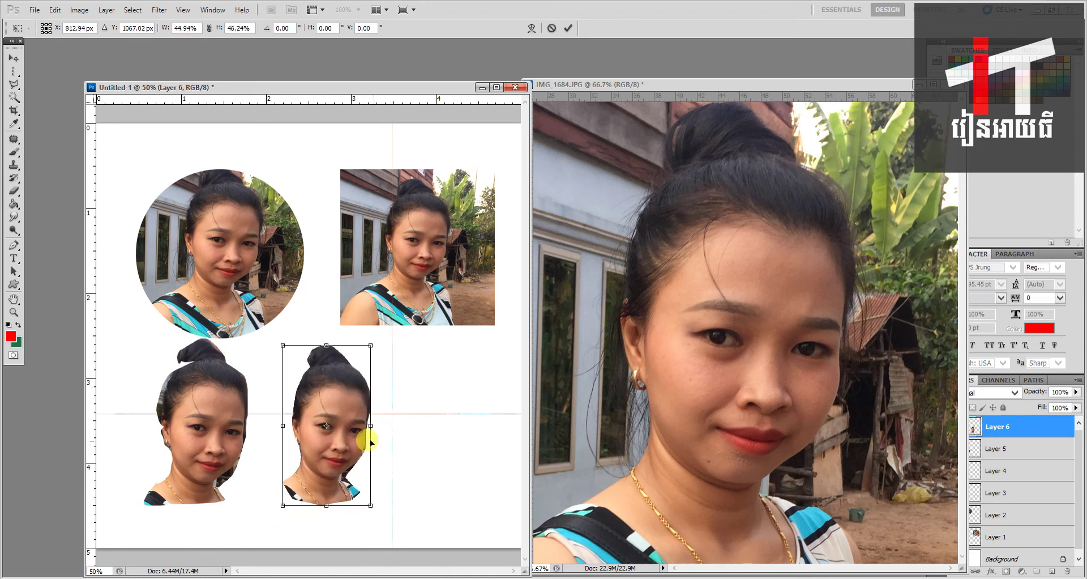
pyautogui.moveTo(370, 429); pyautogui.dragTo(377, 428)
pyautogui.press('Return')
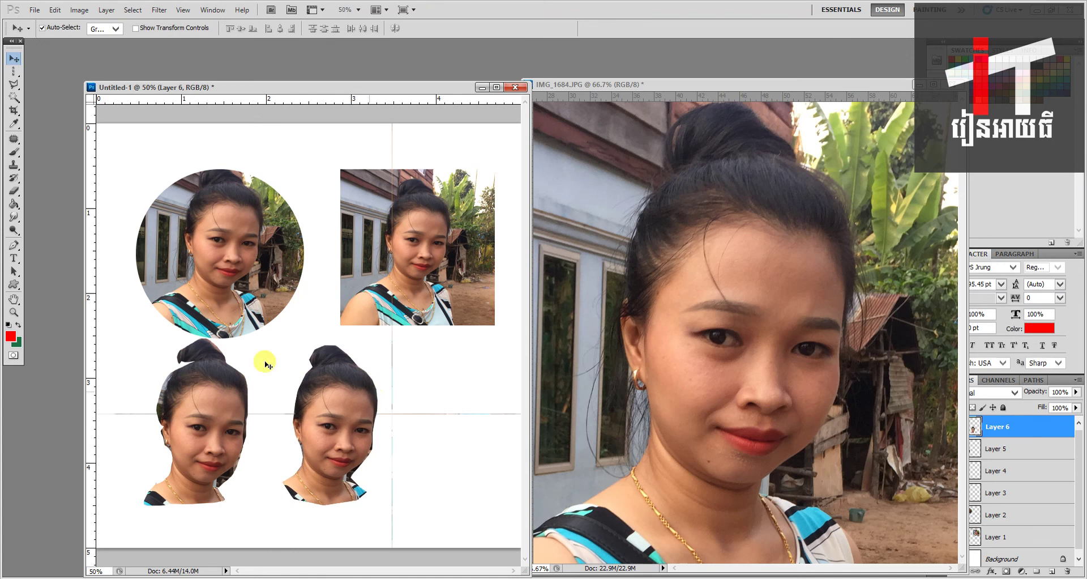
pyautogui.click(17, 86)
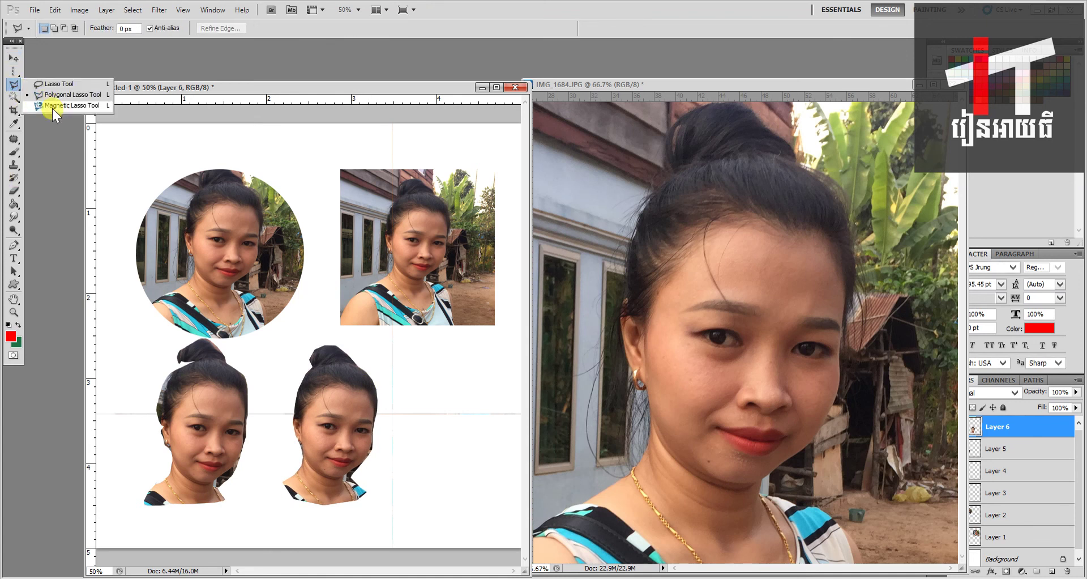
# Trace the woman's head and shoulders with the Magnetic Lasso, discarding a first trial, until the loop closes
pyautogui.click(52, 107)
pyautogui.click(641, 419)
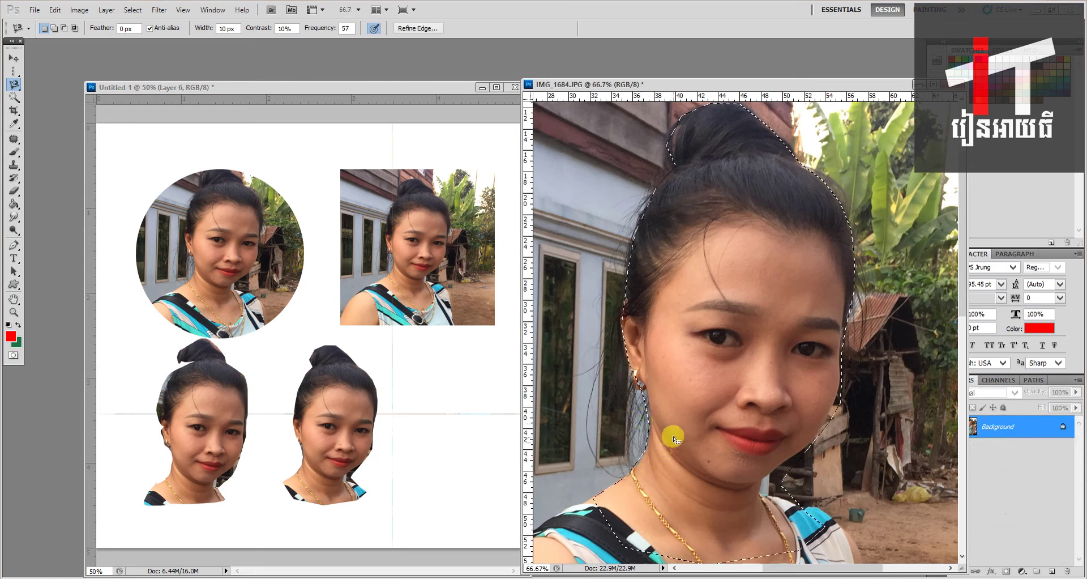
pyautogui.click(616, 480)
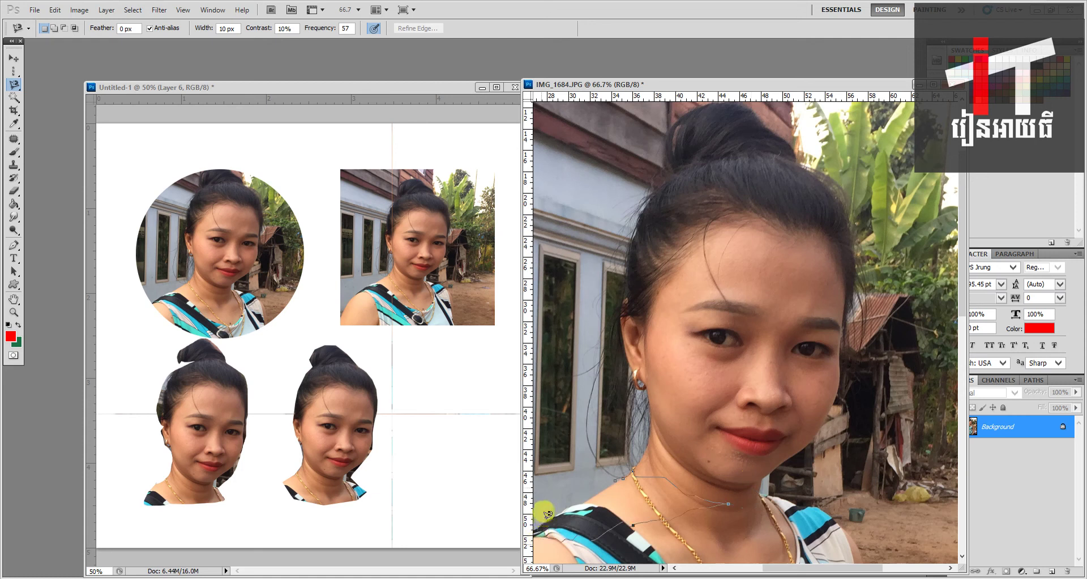
pyautogui.doubleClick(597, 509)
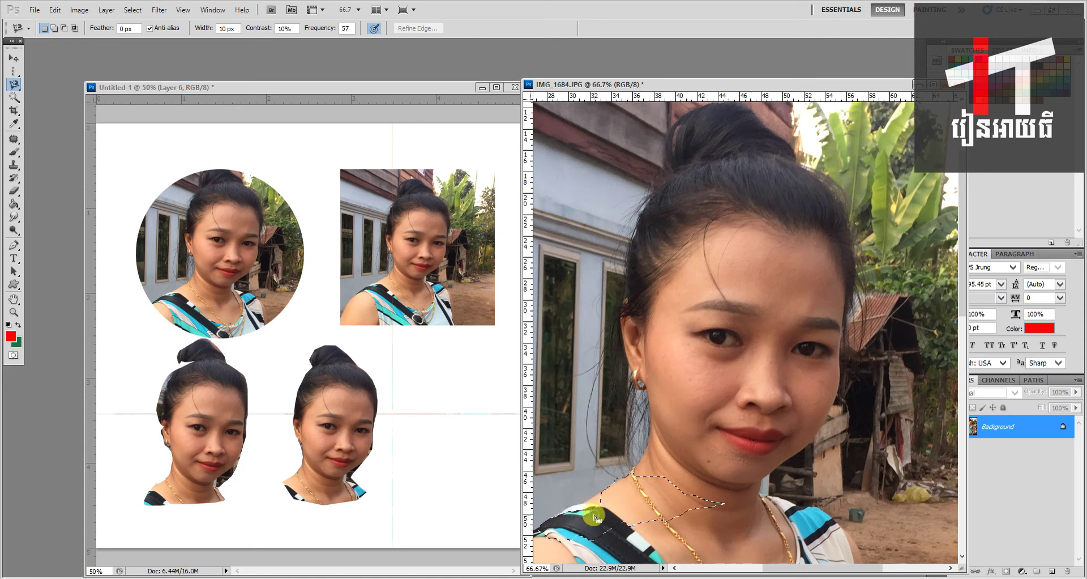
pyautogui.hotkey('ctrl', 'd')
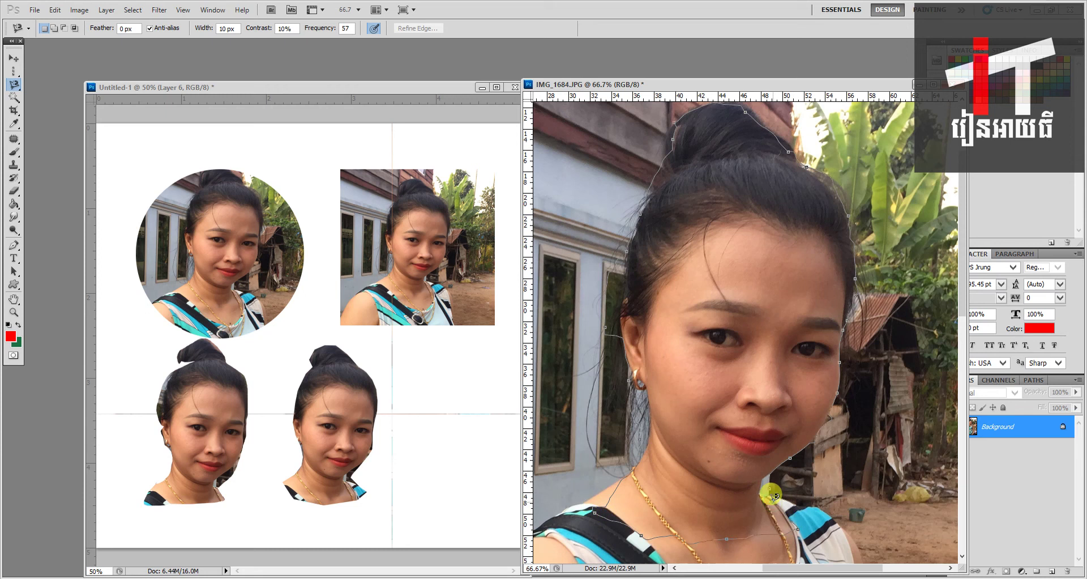
pyautogui.click(772, 495)
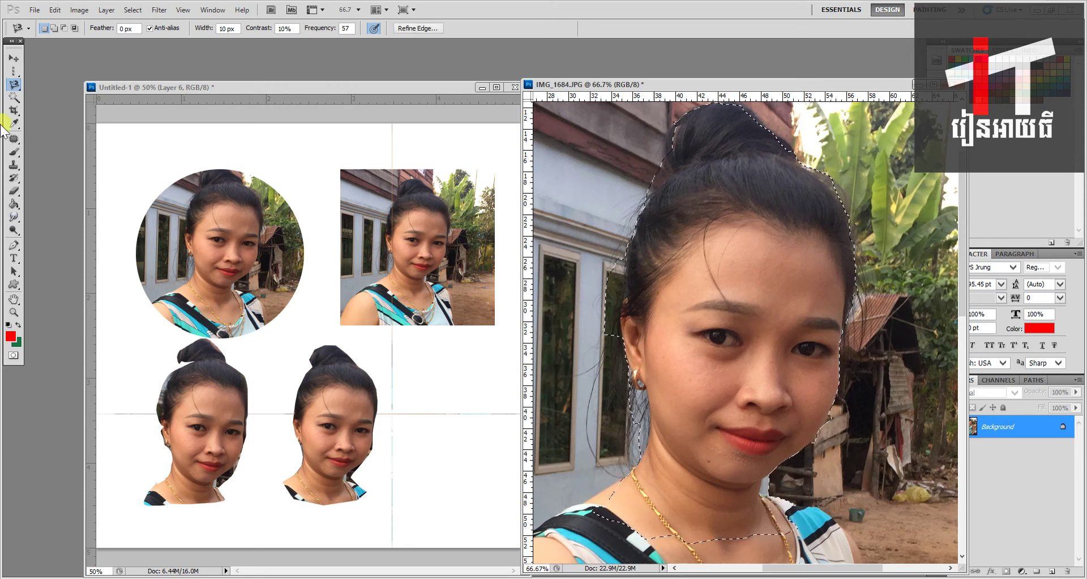
pyautogui.click(14, 58)
# Drag the magnetic-lasso head into Untitled-1 as Layer 7, shrink it, and place it right of the others
pyautogui.moveTo(635, 186)
pyautogui.mouseDown()
pyautogui.moveTo(449, 376)
pyautogui.moveTo(433, 434)
pyautogui.mouseUp()
pyautogui.hotkey('ctrl', 't')
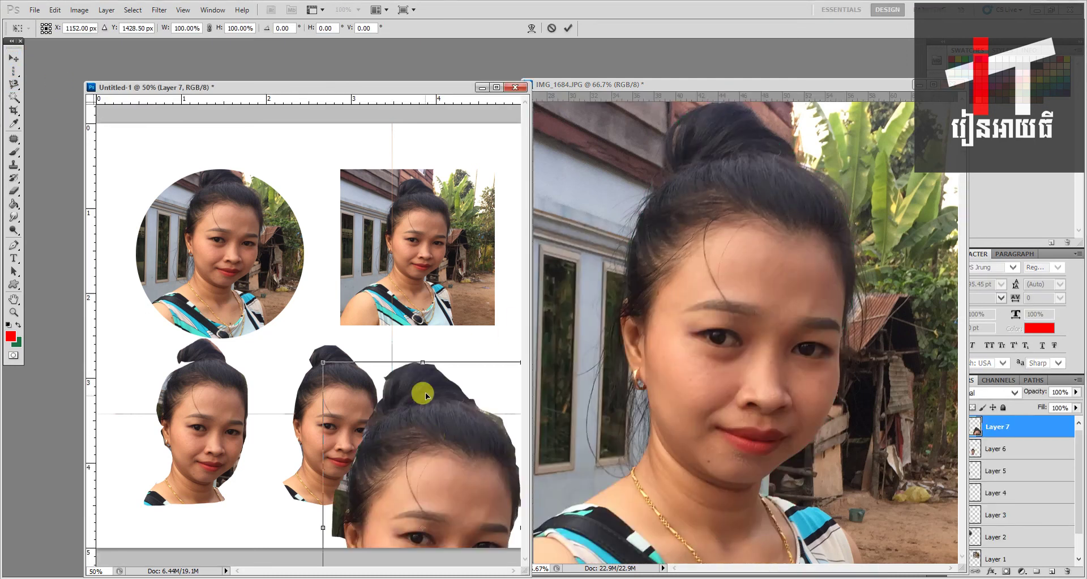
pyautogui.moveTo(427, 395); pyautogui.dragTo(329, 264)
pyautogui.moveTo(221, 234); pyautogui.dragTo(242, 256)
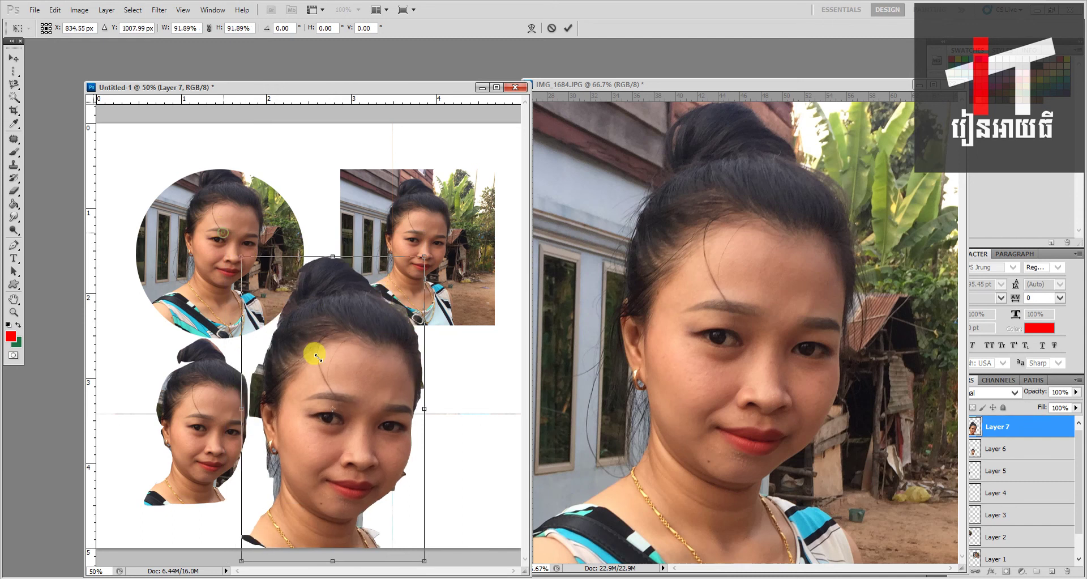
pyautogui.moveTo(317, 357); pyautogui.dragTo(333, 381)
pyautogui.moveTo(363, 442)
pyautogui.mouseDown()
pyautogui.moveTo(468, 413)
pyautogui.moveTo(393, 433)
pyautogui.mouseUp()
pyautogui.press('Return')
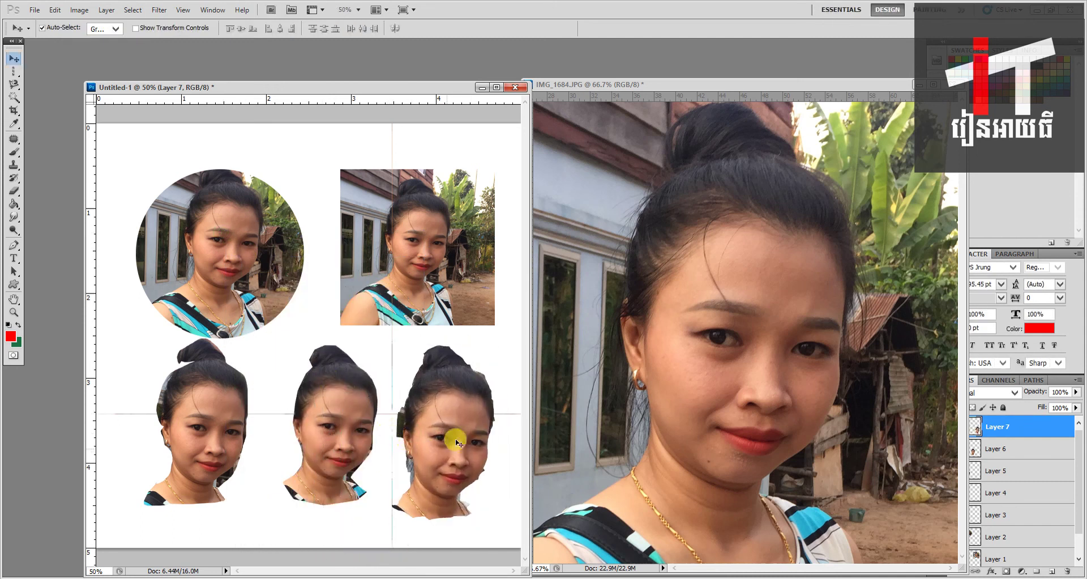
pyautogui.moveTo(459, 434)
pyautogui.mouseDown()
pyautogui.moveTo(449, 445)
pyautogui.moveTo(463, 435)
pyautogui.mouseUp()
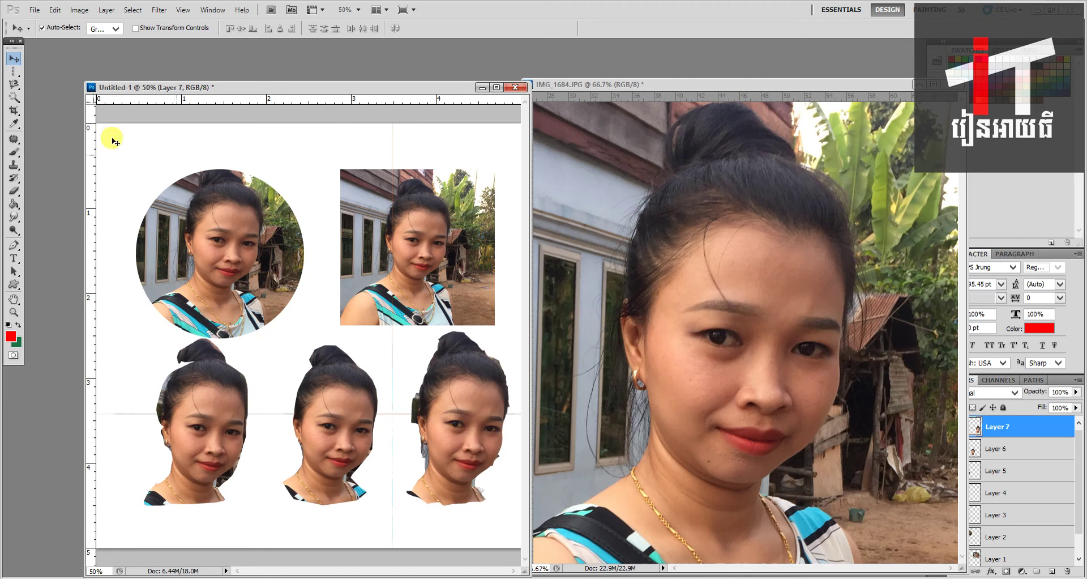
pyautogui.click(15, 84)
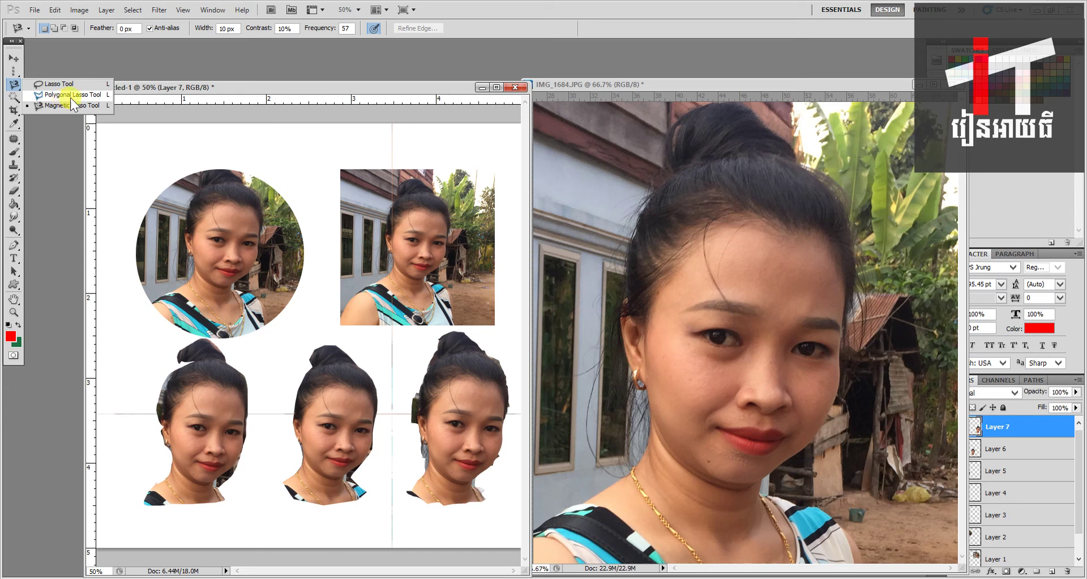
pyautogui.click(61, 105)
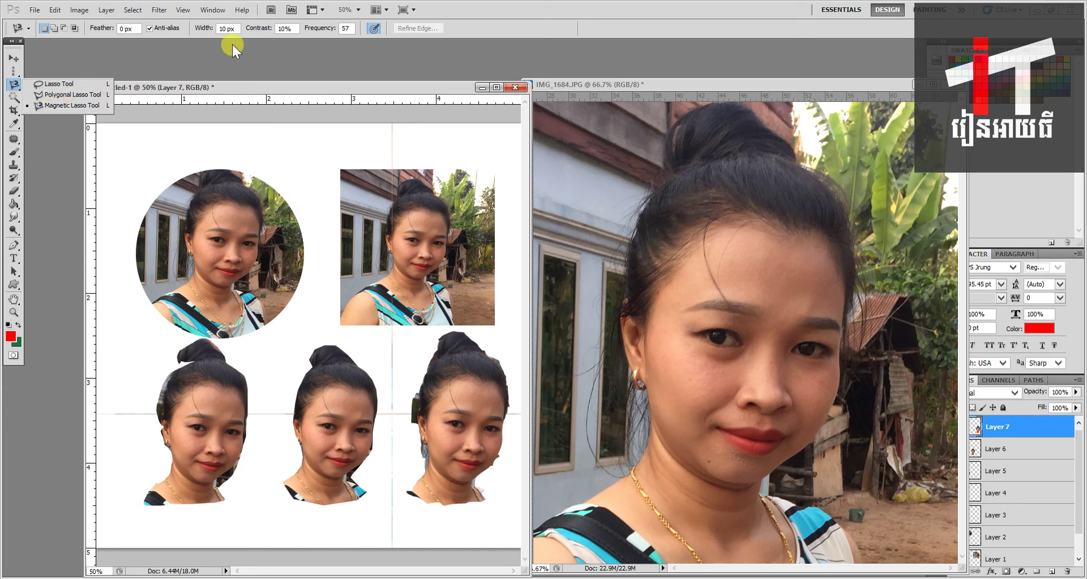
pyautogui.moveTo(436, 88); pyautogui.dragTo(408, 84)
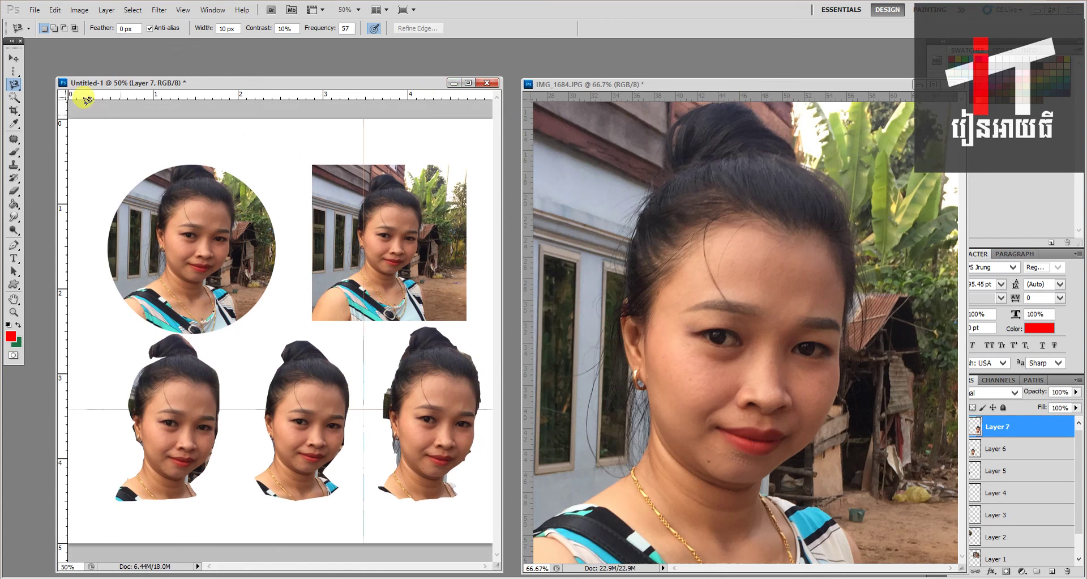